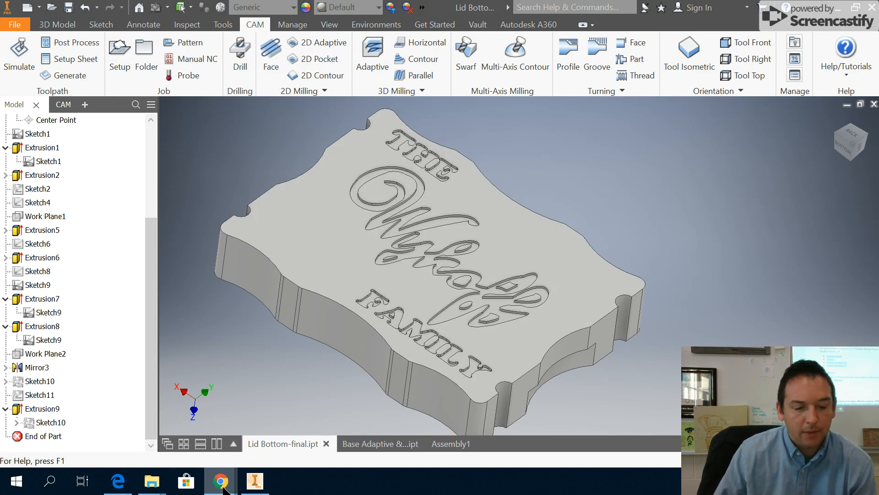
Step: Switch to Chrome, review the simple trace requirements in the Google Docs lesson plan, and return to Inventor
{"action": "mouse_move", "coordinate": [223, 486]}
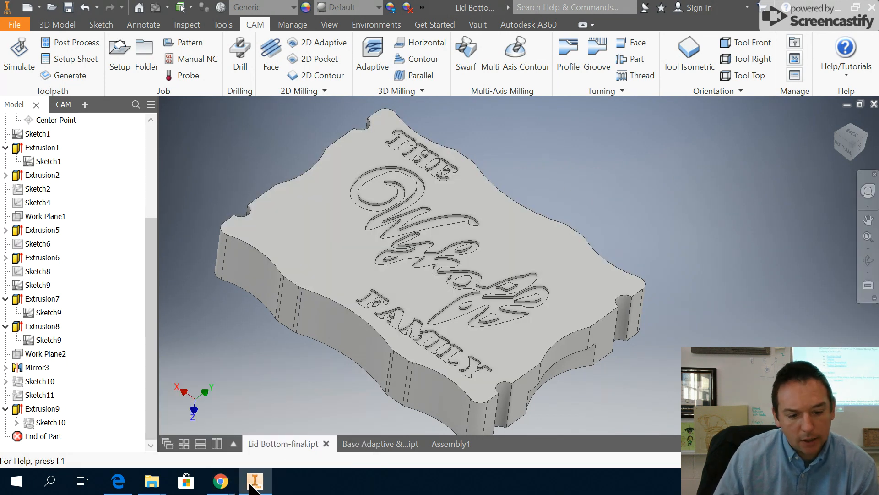
{"action": "left_click", "coordinate": [187, 448]}
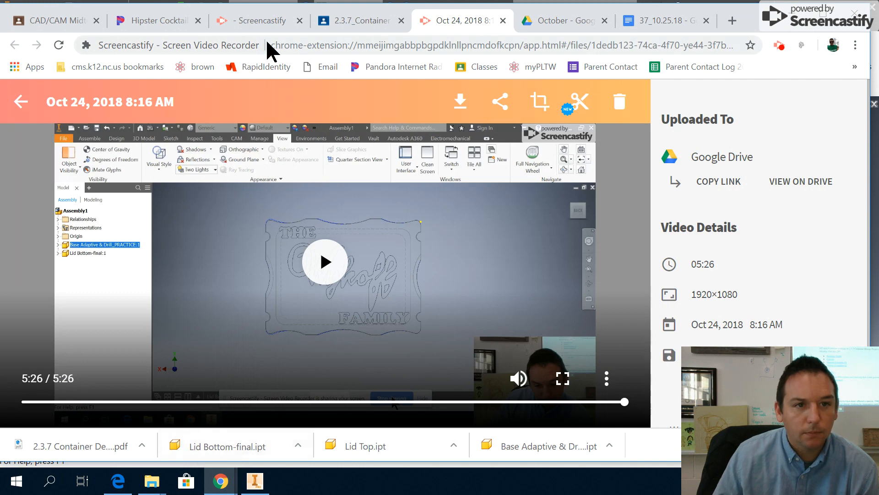
{"action": "left_click", "coordinate": [659, 21]}
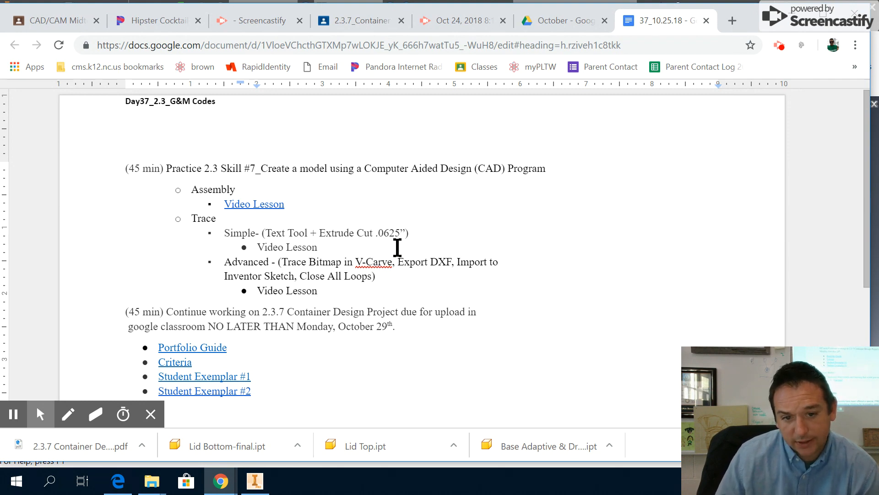
{"action": "left_click", "coordinate": [255, 481]}
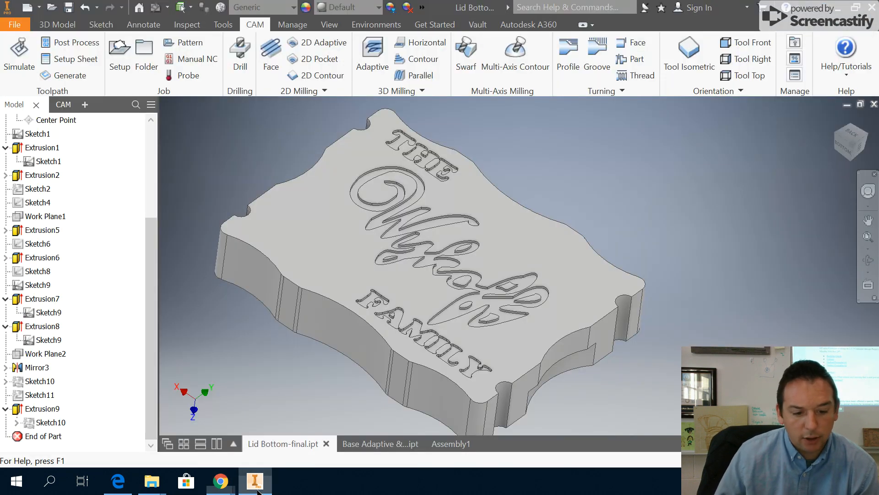
Step: Create a new sketch on the lid's lettered face and view it face-on with the lettering upright
{"action": "left_click", "coordinate": [493, 218]}
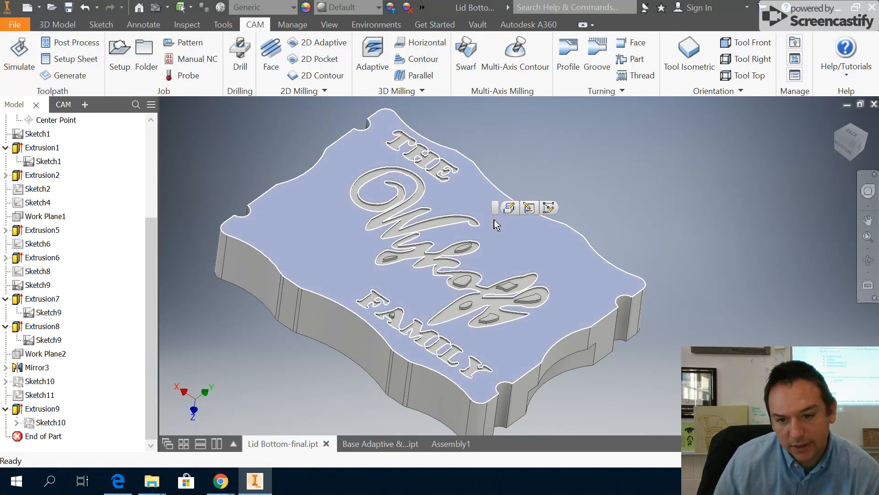
{"action": "right_click", "coordinate": [493, 218]}
{"action": "left_click", "coordinate": [491, 252]}
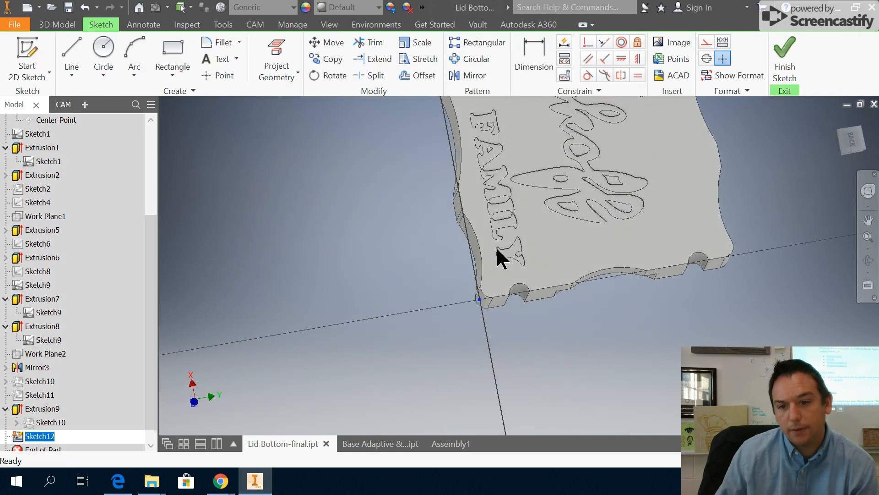
{"action": "left_click", "coordinate": [863, 121]}
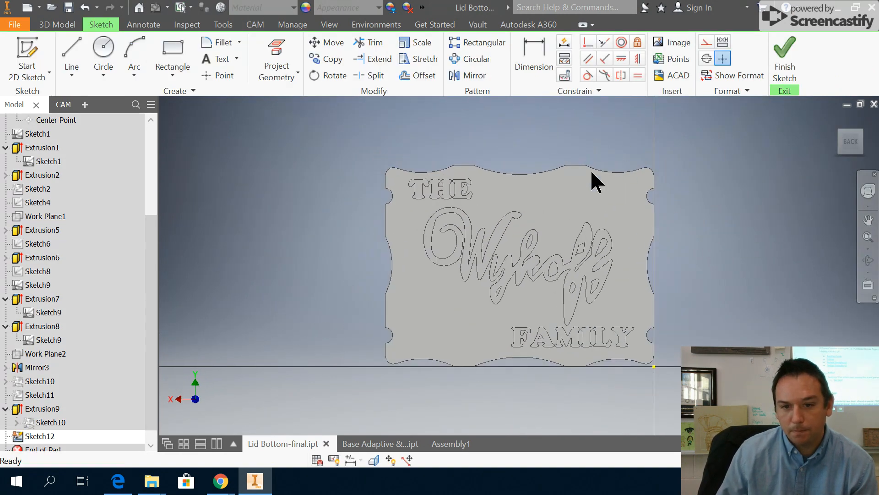
Step: Draw a rectangular text frame in the blank area beside the word THE with the Text tool
{"action": "left_click", "coordinate": [225, 64]}
{"action": "left_click", "coordinate": [236, 59]}
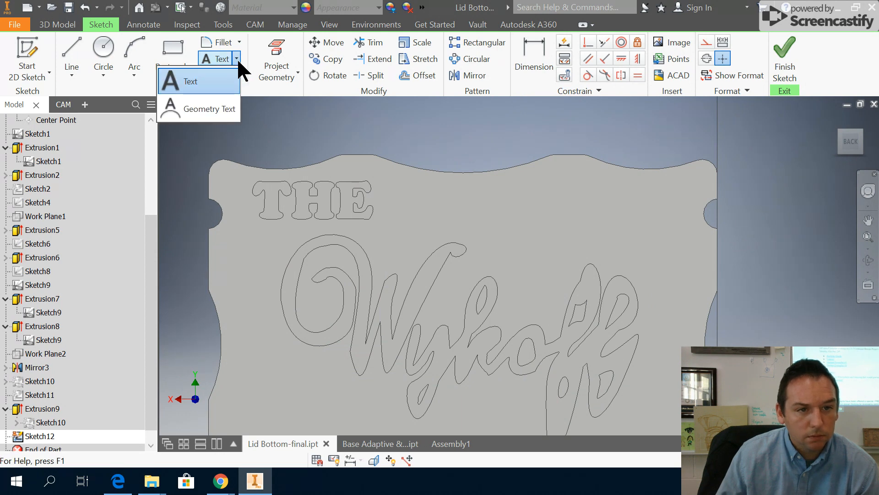
{"action": "left_click", "coordinate": [225, 81]}
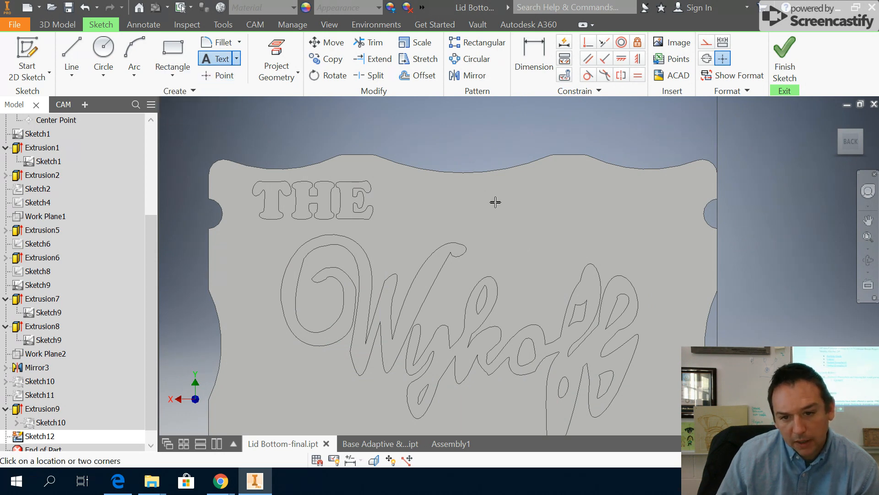
{"action": "left_click", "coordinate": [489, 180]}
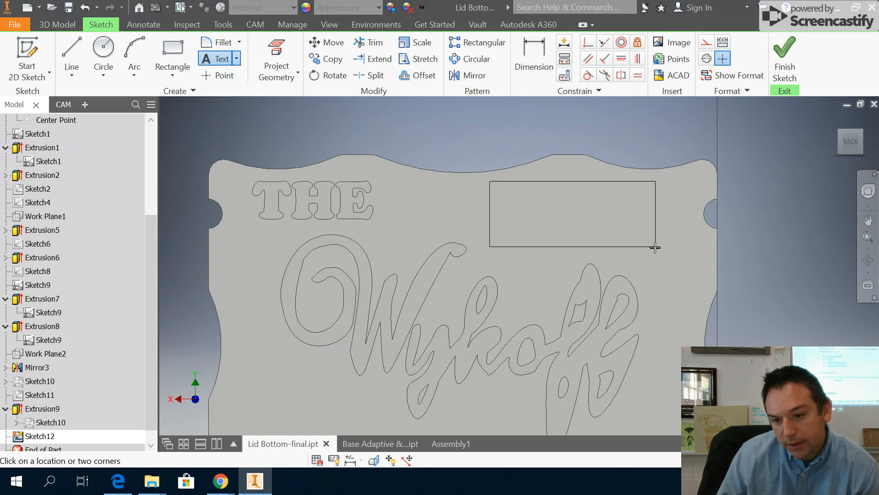
{"action": "left_click", "coordinate": [654, 250]}
{"action": "left_click_drag", "start_coordinate": [581, 187], "coordinate": [565, 142]}
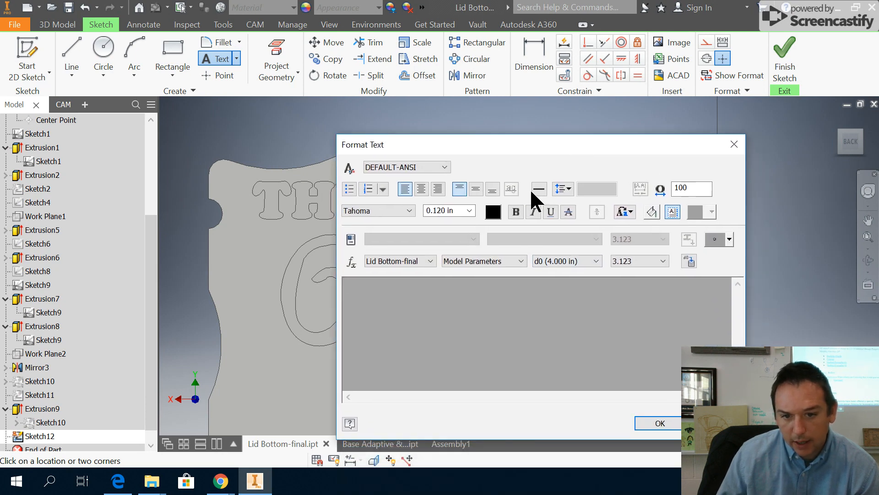
Step: Set the height of the new sketch text to 0.5 in
{"action": "double_click", "coordinate": [435, 212]}
{"action": "left_click", "coordinate": [441, 211]}
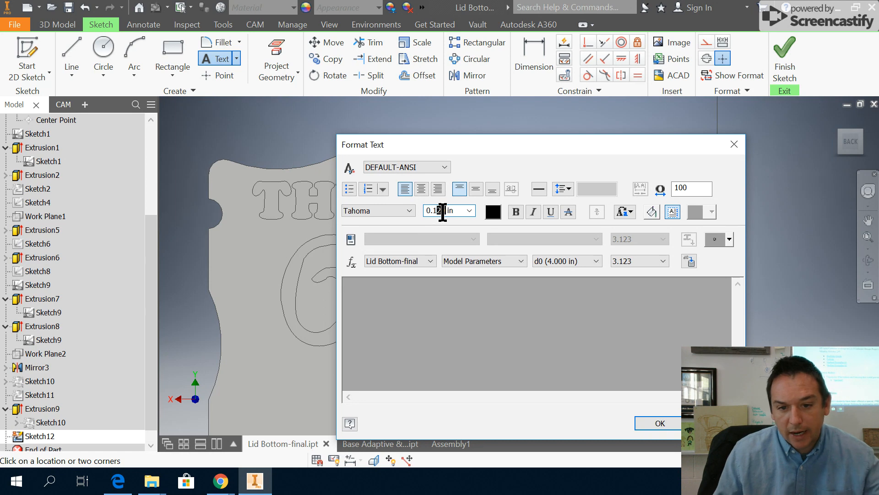
{"action": "left_click_drag", "start_coordinate": [443, 211], "coordinate": [419, 206]}
{"action": "double_click", "coordinate": [446, 211]}
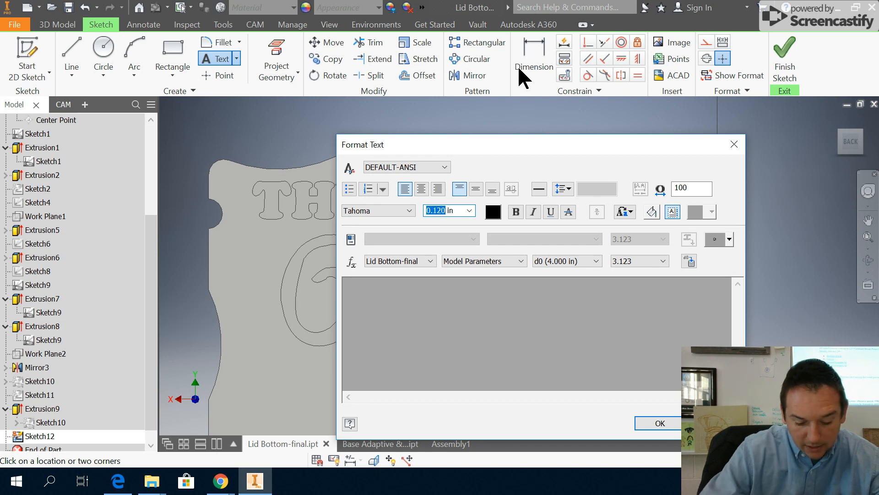
{"action": "type", "text": ".5"}
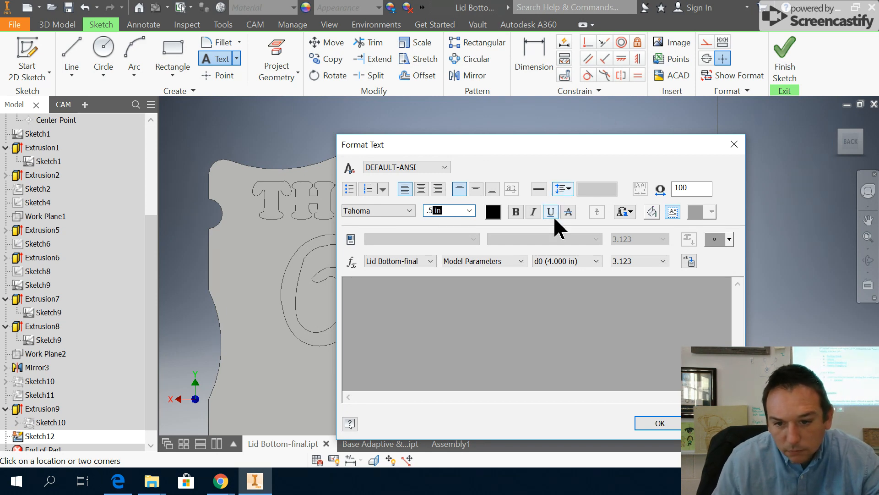
{"action": "left_click", "coordinate": [469, 297]}
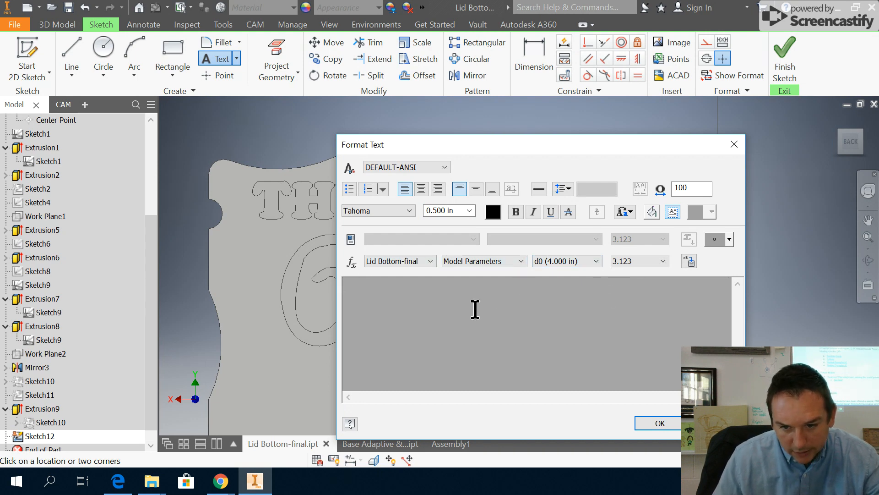
Step: Set the font to Cooper Black, enter TEST as the text, and place it in the sketch
{"action": "left_click", "coordinate": [409, 211]}
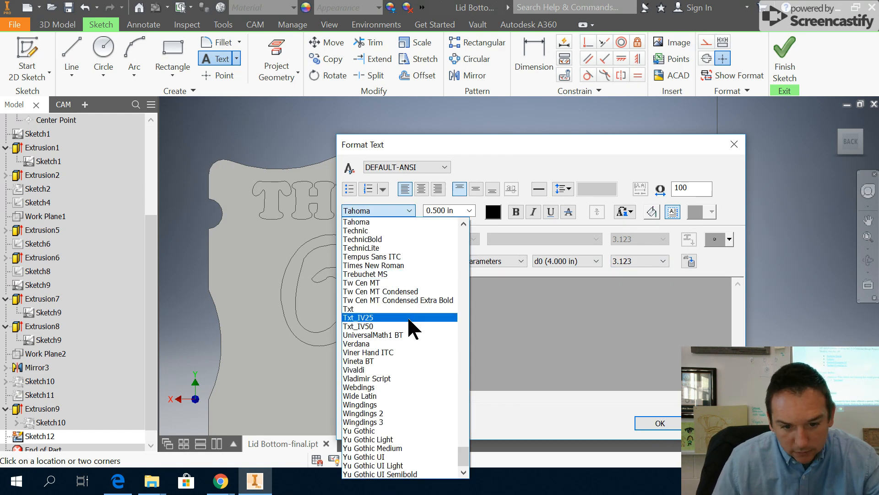
{"action": "key", "text": "c"}
{"action": "left_click", "coordinate": [414, 422]}
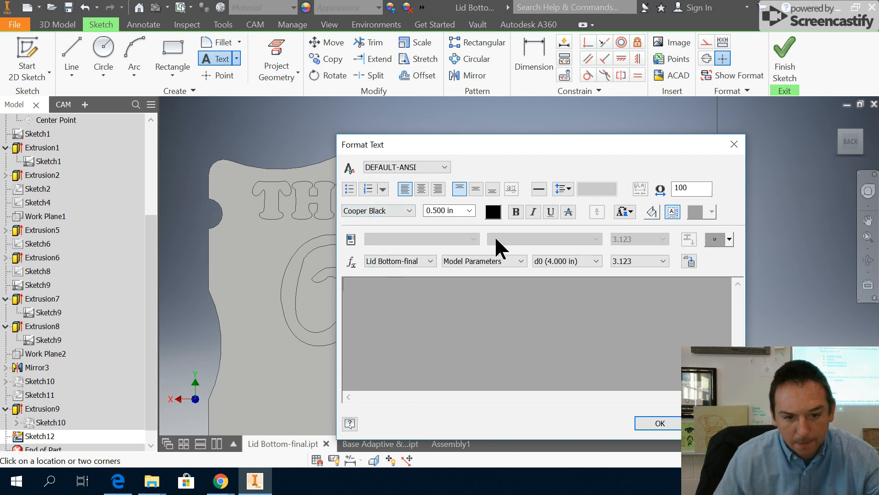
{"action": "type", "text": "TEST"}
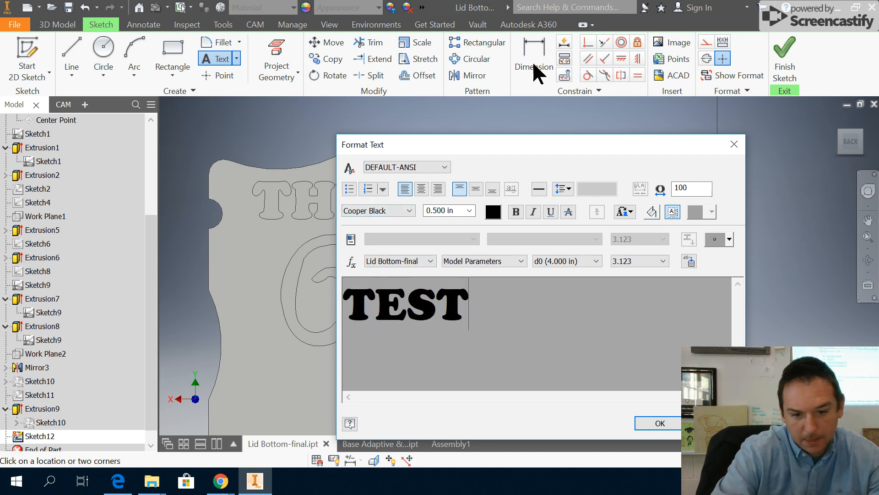
{"action": "left_click", "coordinate": [660, 424]}
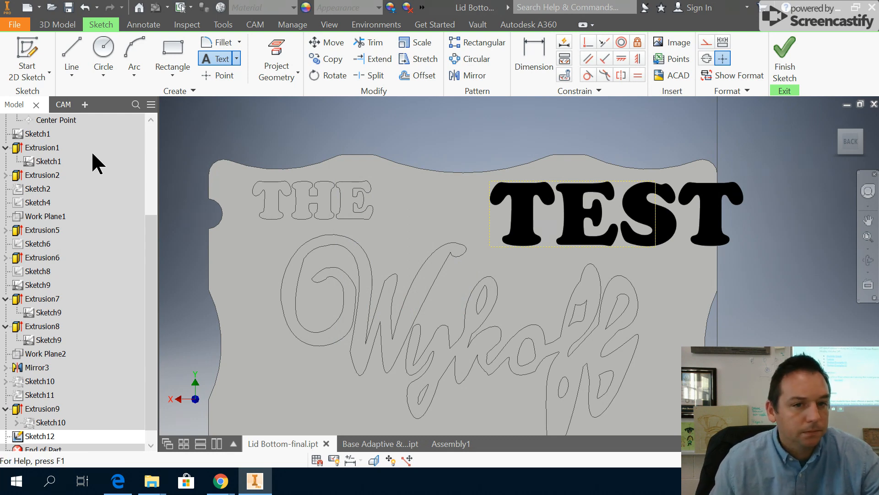
{"action": "key", "text": "Escape"}
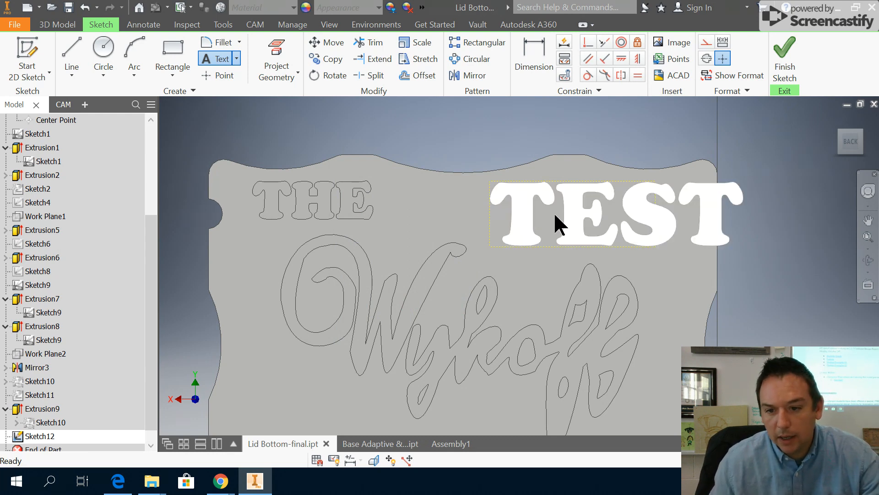
Step: Move the TEST text closer to THE so it fits within the lid's outline, and finish the sketch
{"action": "left_click", "coordinate": [571, 231]}
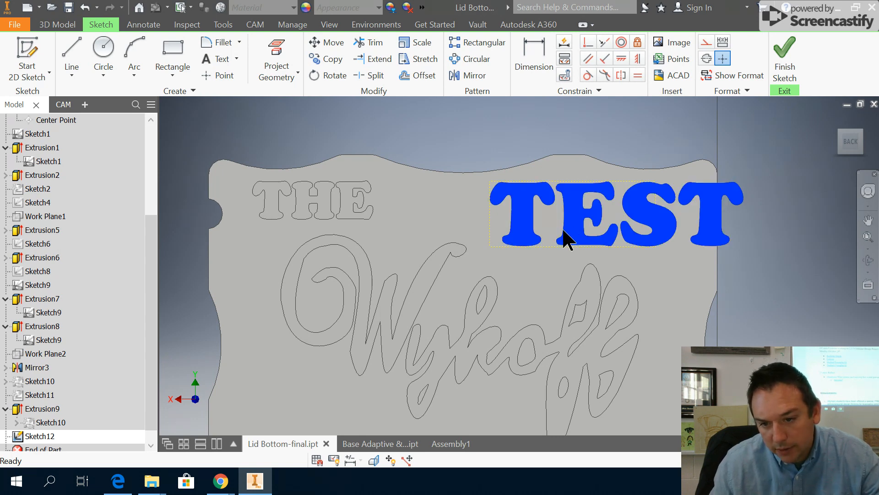
{"action": "mouse_move", "coordinate": [572, 230]}
{"action": "left_mouse_down"}
{"action": "mouse_move", "coordinate": [536, 246]}
{"action": "mouse_move", "coordinate": [528, 230]}
{"action": "left_mouse_up"}
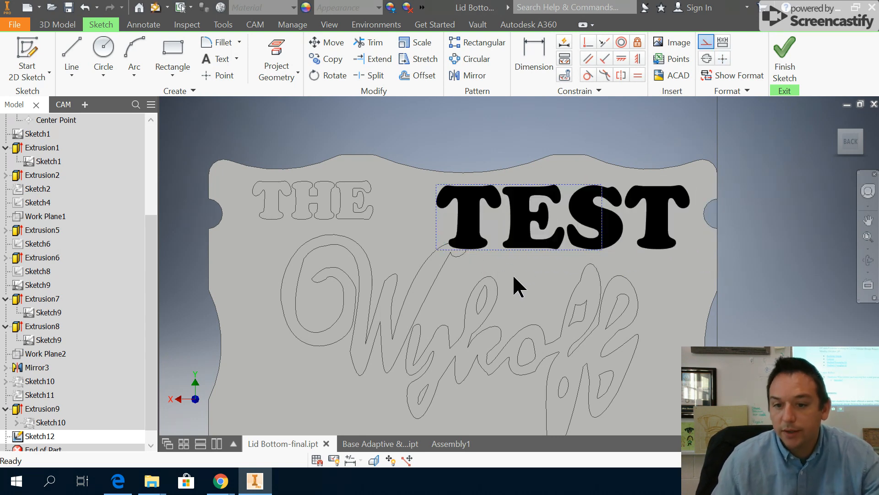
{"action": "left_click", "coordinate": [785, 59]}
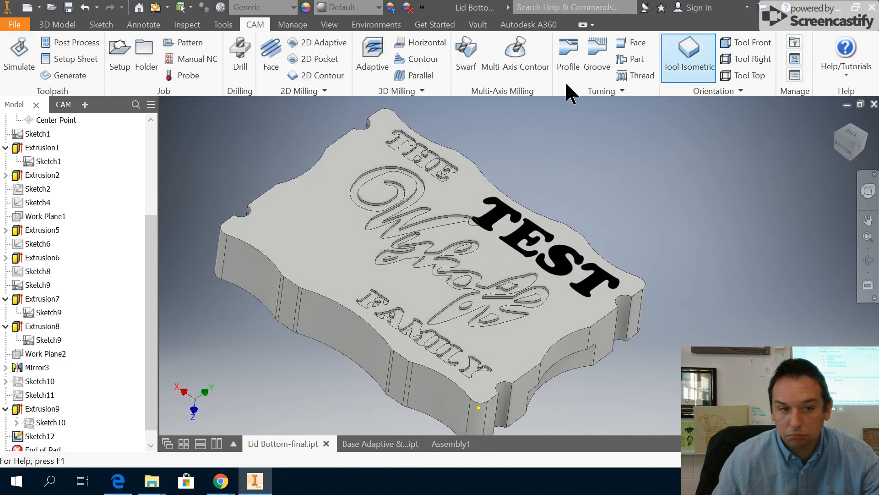
Step: Start an Extrude set to cut and check the required depth in the Google Docs lesson plan in Chrome
{"action": "left_click", "coordinate": [54, 23]}
{"action": "left_click", "coordinate": [74, 46]}
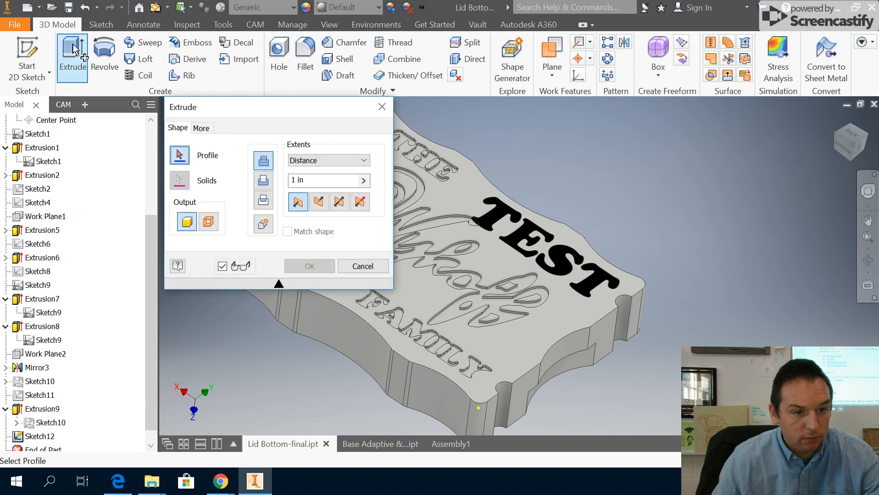
{"action": "left_click", "coordinate": [264, 180]}
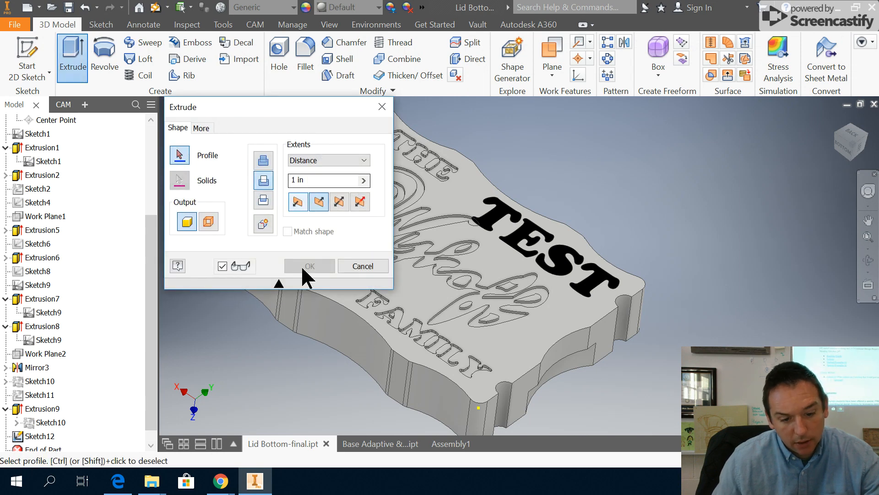
{"action": "mouse_move", "coordinate": [220, 486]}
{"action": "left_click", "coordinate": [173, 418]}
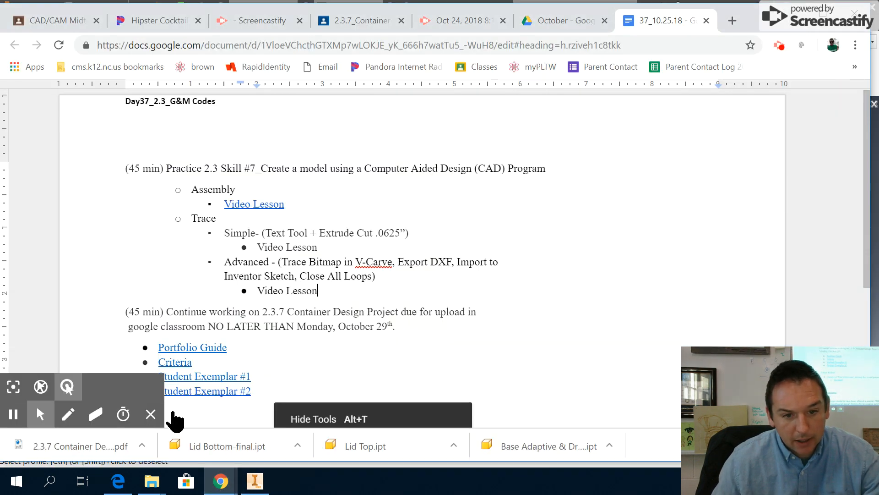
{"action": "key", "text": "alt+Tab"}
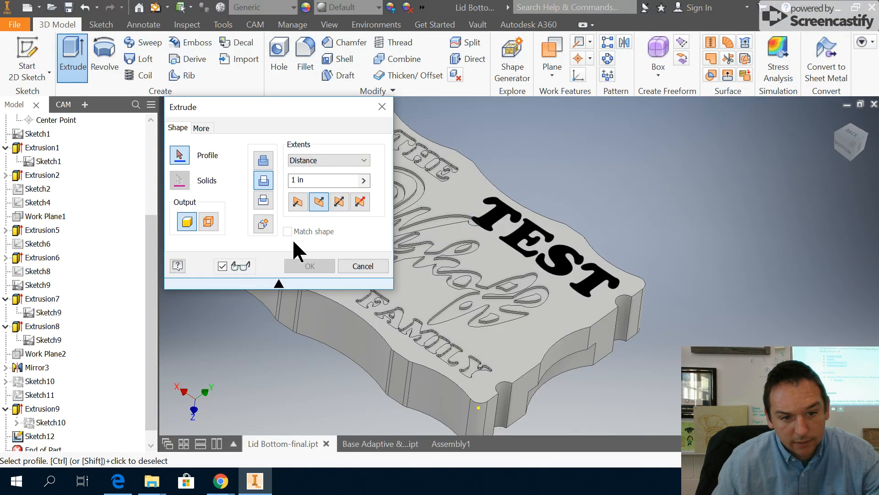
Step: Cut the TEST text profile .0625 in deep into the lid's face
{"action": "double_click", "coordinate": [312, 179]}
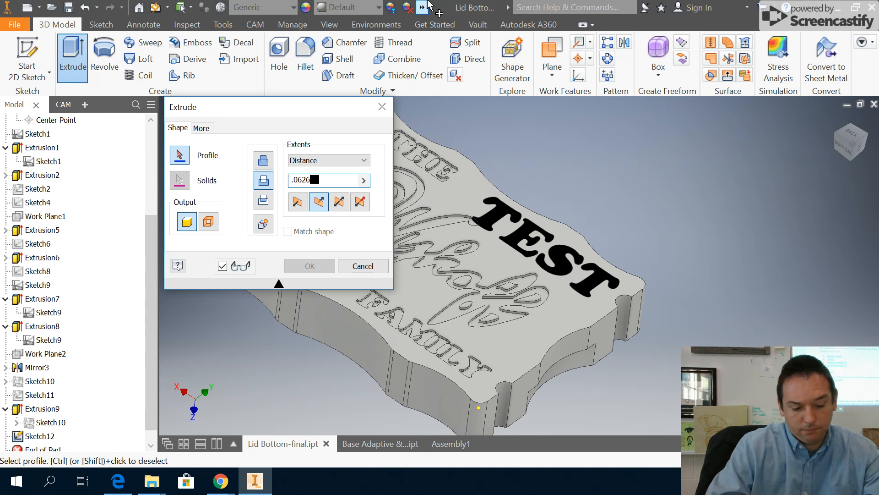
{"action": "key", "text": "Return"}
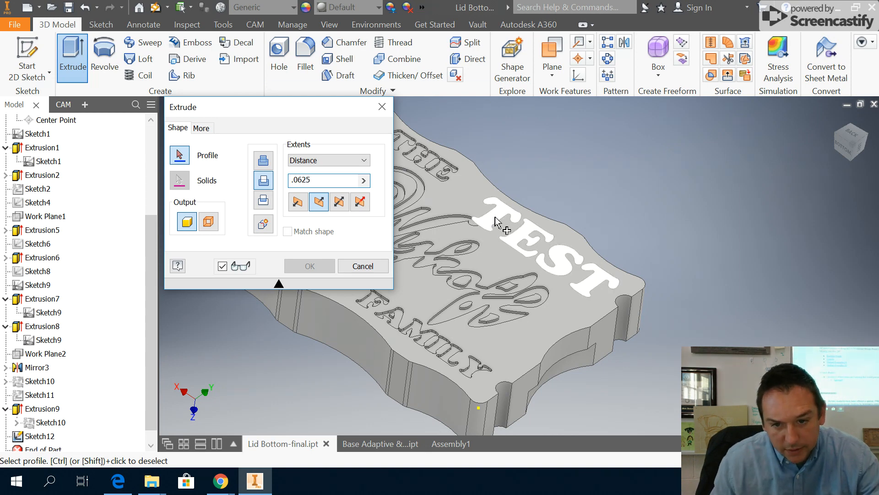
{"action": "left_click", "coordinate": [504, 226]}
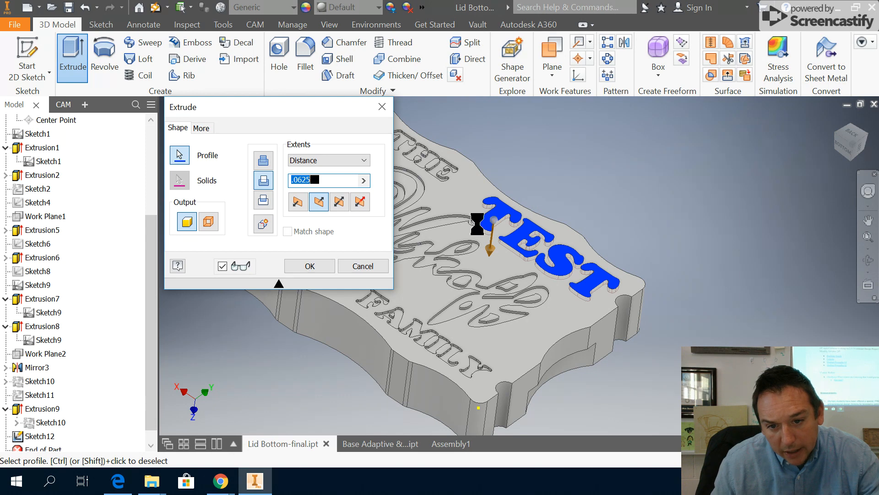
{"action": "scroll", "coordinate": [483, 223], "scroll_direction": "down", "scroll_amount": 2}
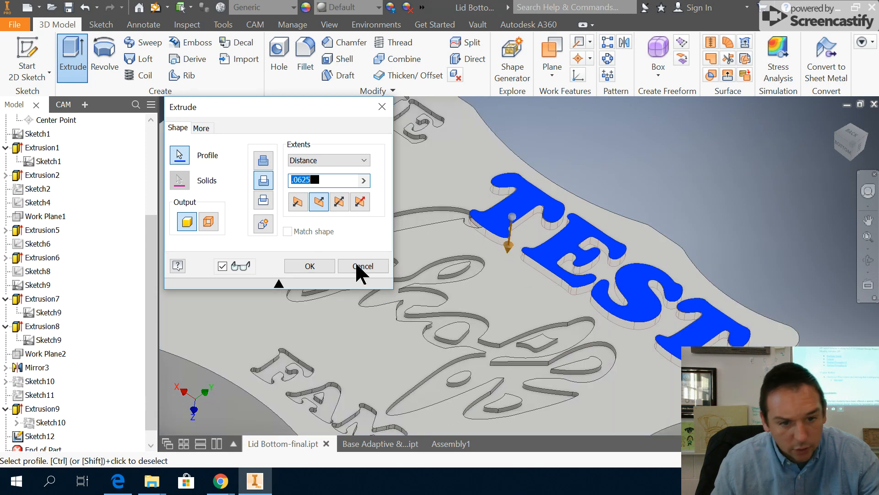
{"action": "left_click", "coordinate": [324, 275]}
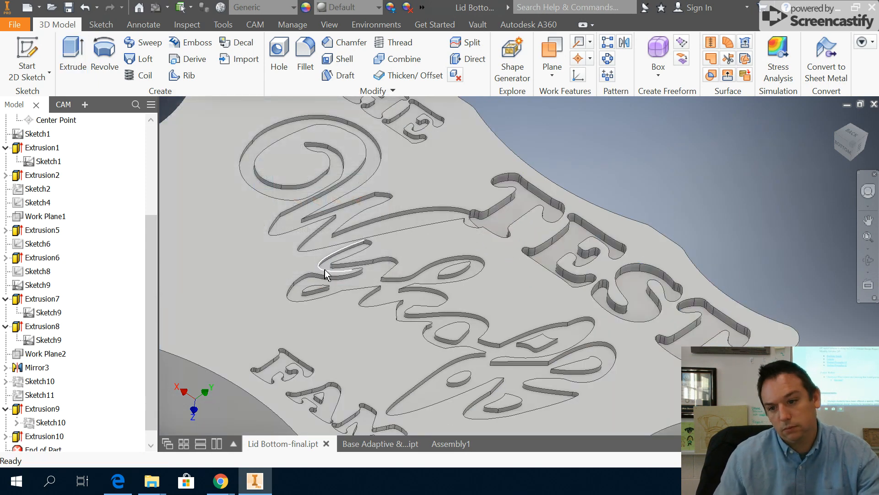
{"action": "scroll", "coordinate": [477, 290], "scroll_direction": "up", "scroll_amount": 3}
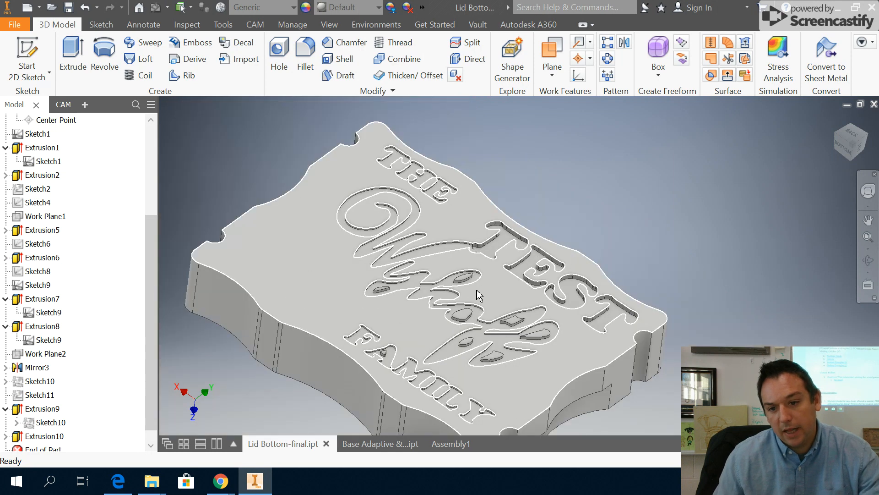
Step: Start a 2D Engrave toolpath and assign the #5 Ø3/16" flat mill from the tool library
{"action": "left_click", "coordinate": [263, 25]}
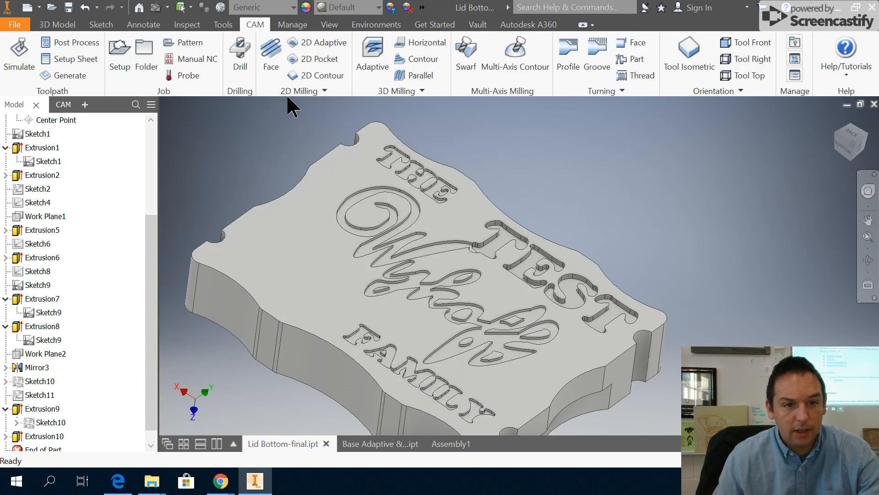
{"action": "left_click", "coordinate": [325, 90]}
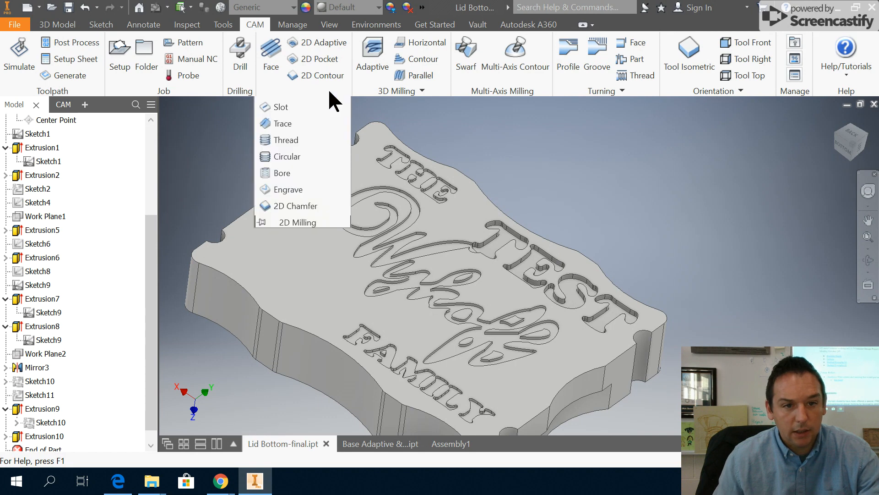
{"action": "left_click", "coordinate": [289, 187]}
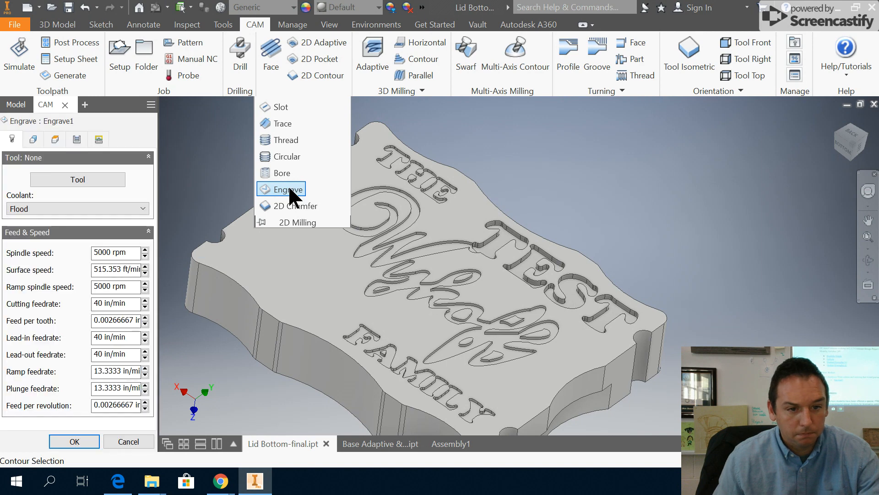
{"action": "left_click", "coordinate": [95, 180]}
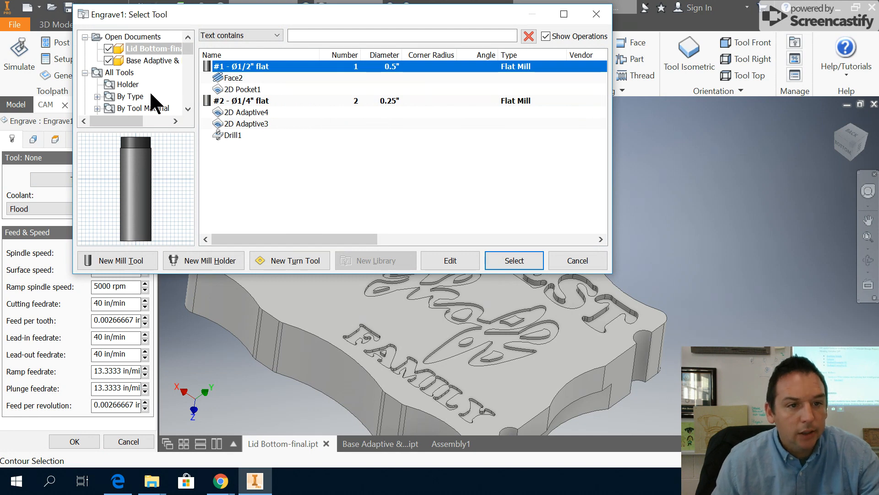
{"action": "left_click", "coordinate": [96, 96]}
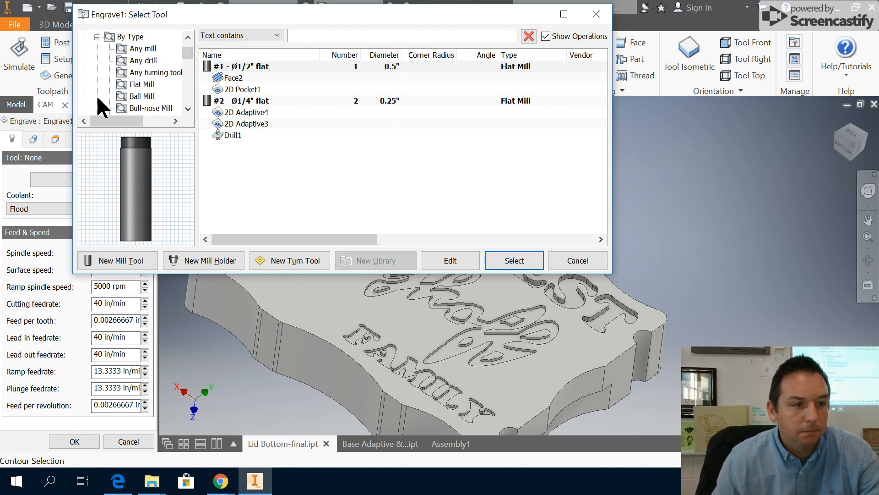
{"action": "left_click", "coordinate": [141, 83]}
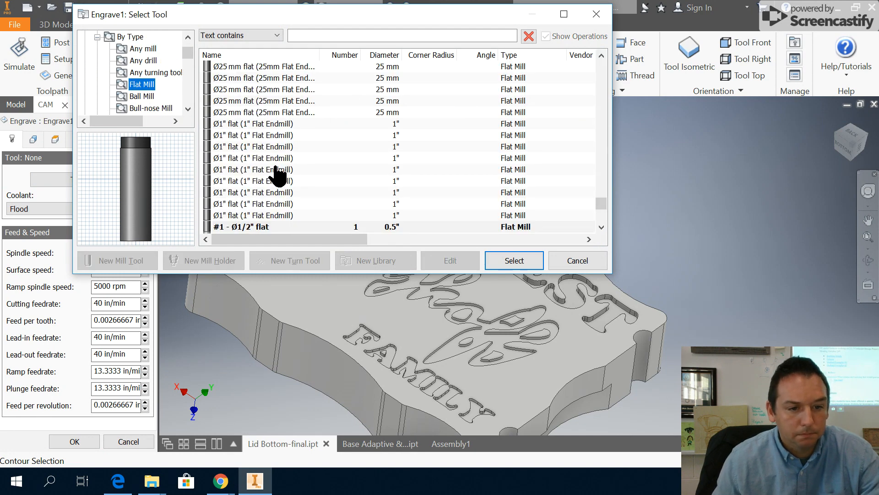
{"action": "scroll", "coordinate": [276, 172], "scroll_direction": "down", "scroll_amount": 3}
{"action": "scroll", "coordinate": [278, 171], "scroll_direction": "down", "scroll_amount": 2}
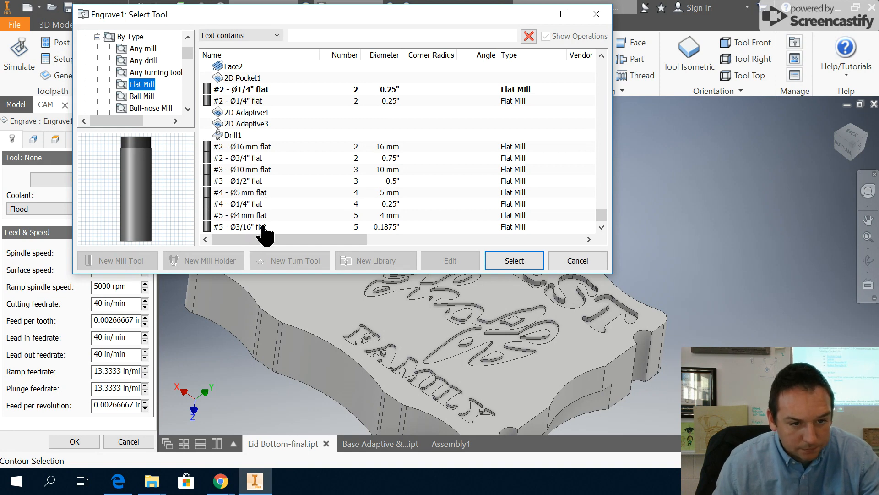
{"action": "left_click", "coordinate": [244, 226]}
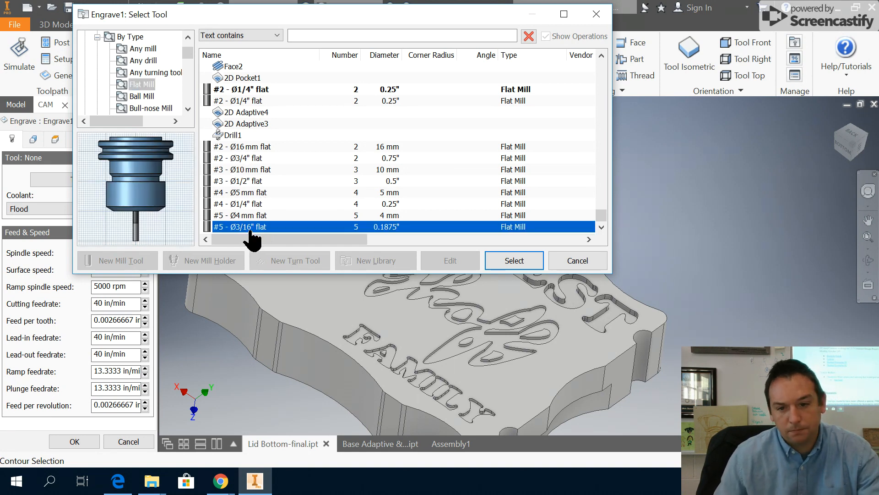
{"action": "left_click", "coordinate": [507, 257]}
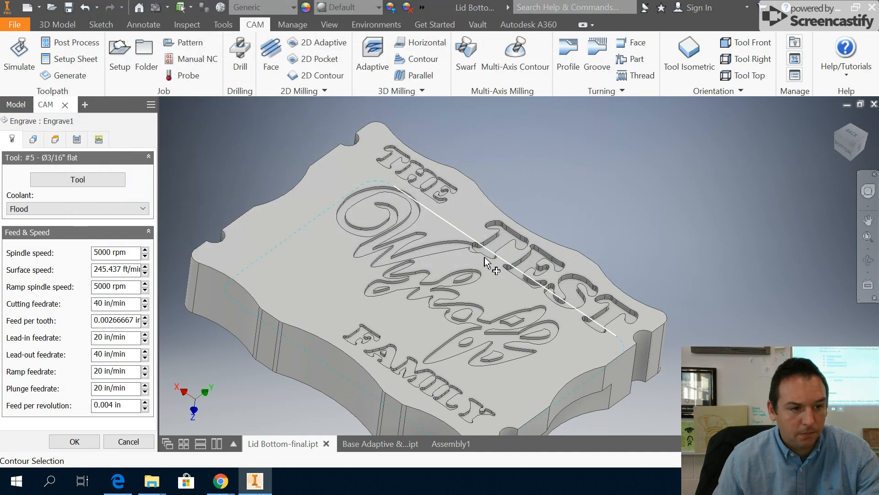
Step: Edit the assigned 3/16" tool, setting its length offset and diameter offset to 0
{"action": "left_click", "coordinate": [72, 181]}
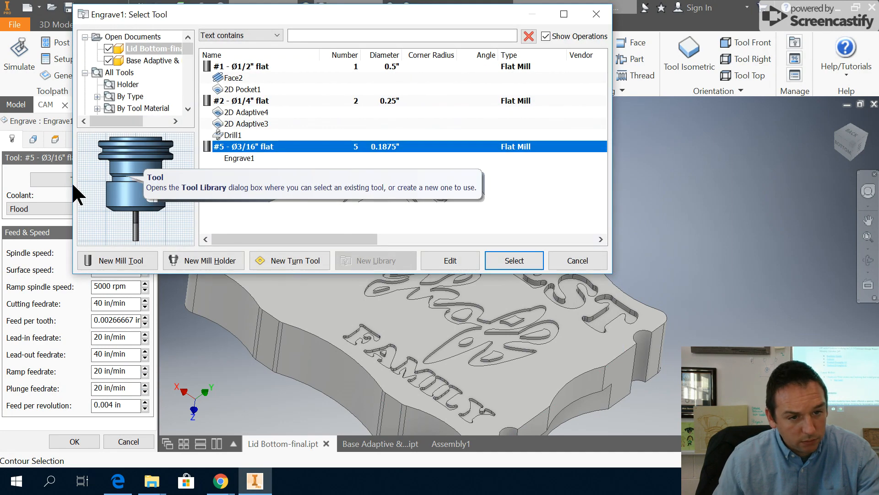
{"action": "left_click", "coordinate": [460, 257]}
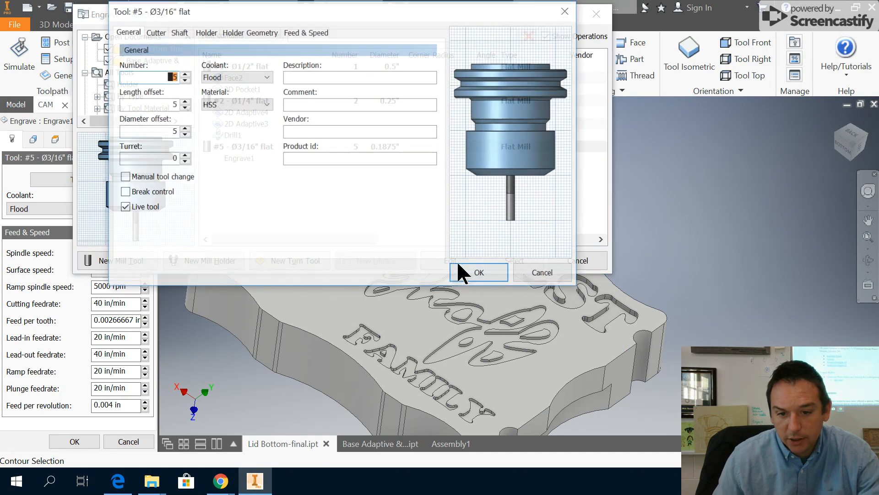
{"action": "left_click", "coordinate": [178, 104]}
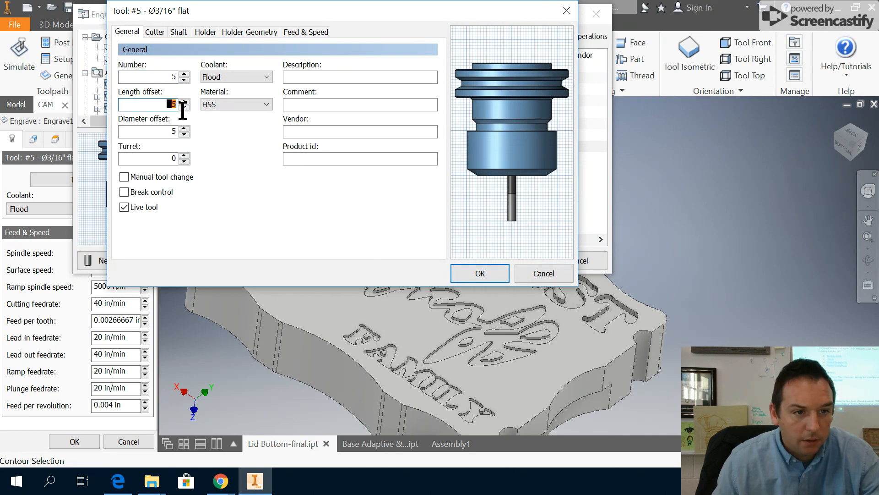
{"action": "type", "text": "0"}
{"action": "double_click", "coordinate": [166, 131]}
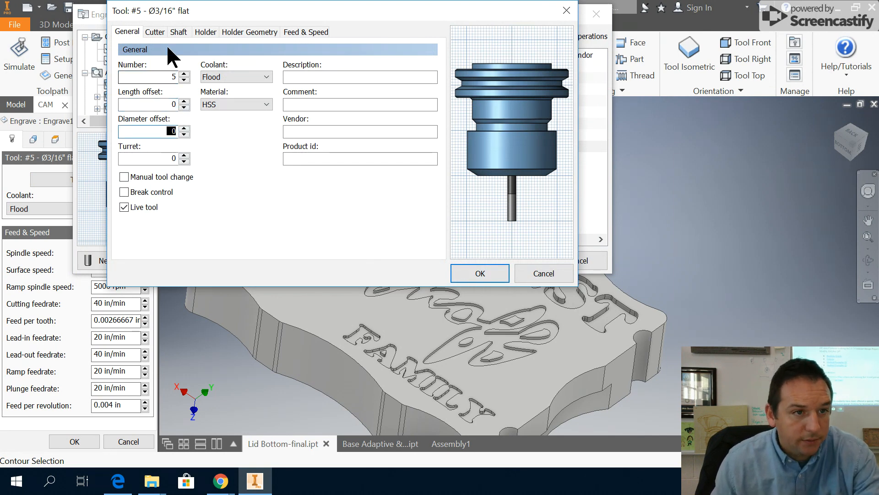
Step: Change the cutter type to Tapered Mill and review the tool's shaft, holder and feed and speed settings
{"action": "left_click", "coordinate": [161, 33]}
{"action": "left_click", "coordinate": [158, 60]}
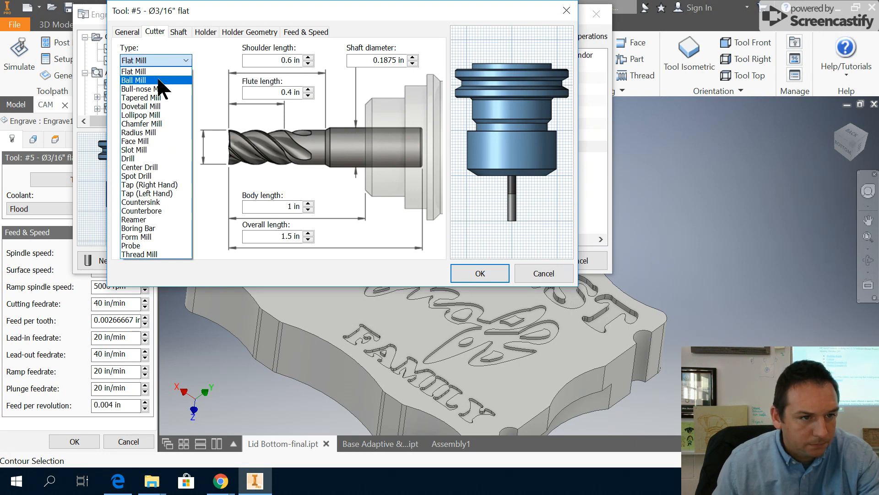
{"action": "left_click", "coordinate": [158, 97]}
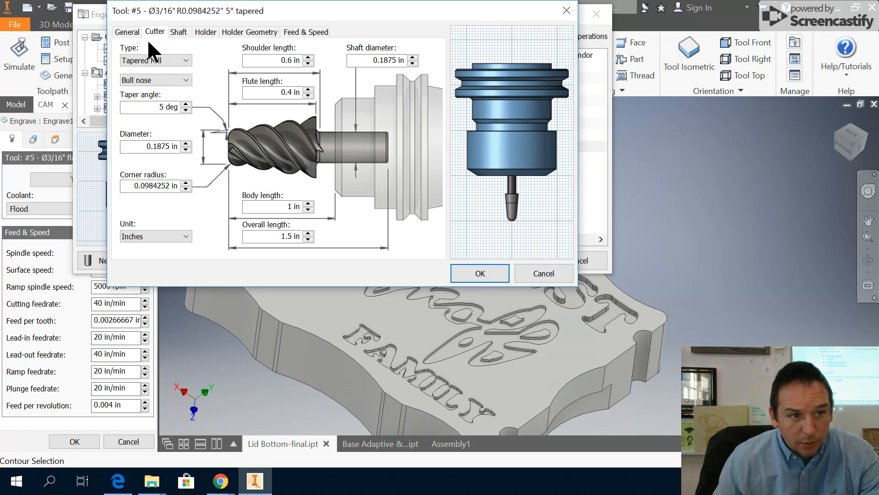
{"action": "left_click", "coordinate": [179, 33]}
{"action": "left_click", "coordinate": [206, 32]}
{"action": "left_click", "coordinate": [250, 32]}
{"action": "left_click", "coordinate": [293, 33]}
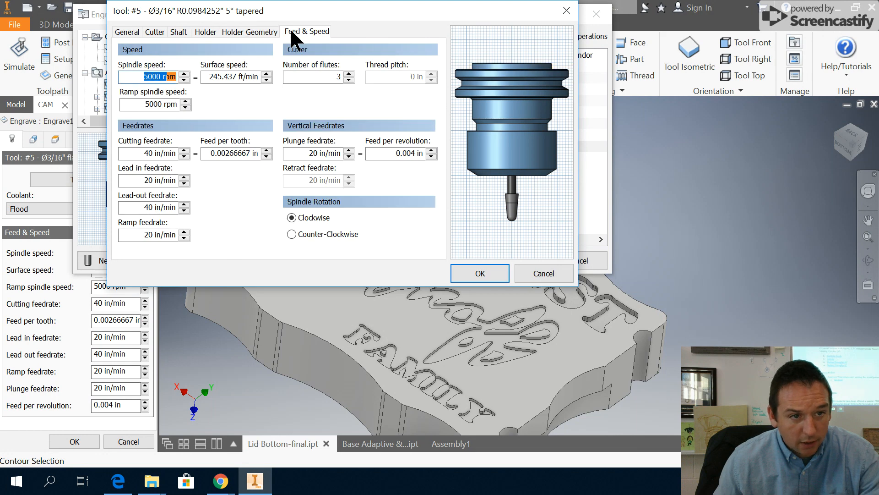
Step: Set the tool's coolant to Disabled, save the tool changes and use the tool for the Engrave operation
{"action": "left_click", "coordinate": [130, 32]}
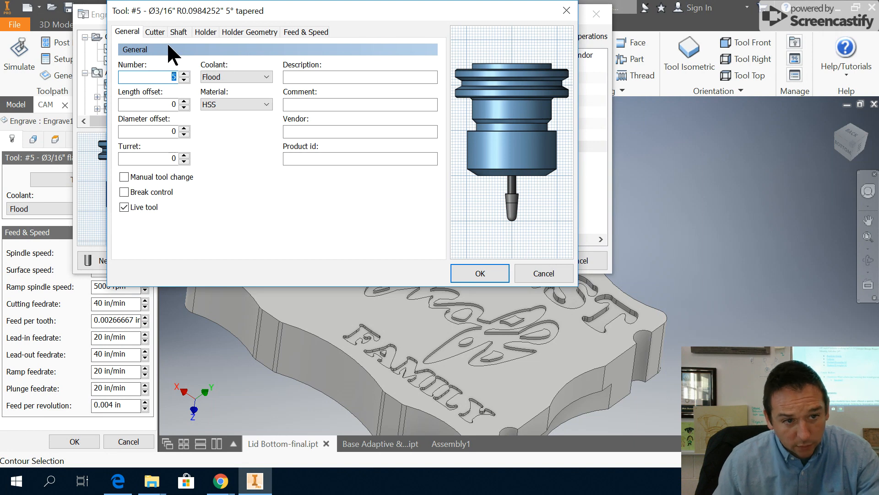
{"action": "left_click", "coordinate": [206, 77]}
{"action": "left_click", "coordinate": [209, 84]}
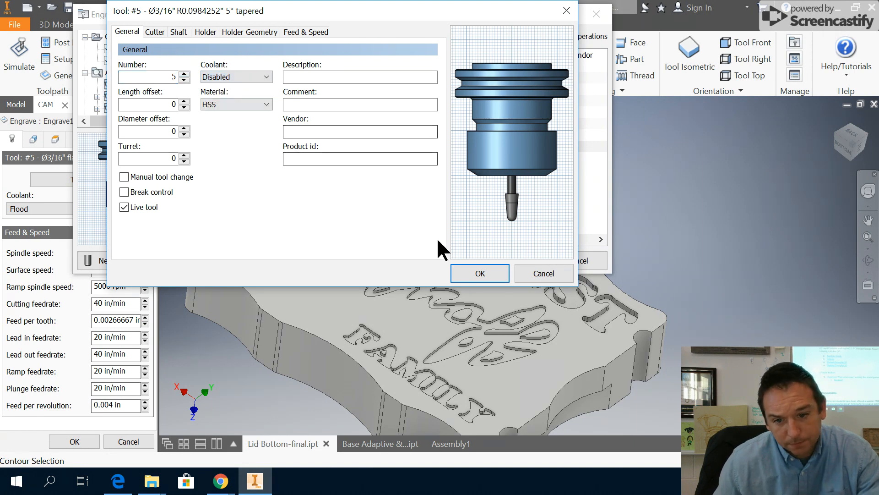
{"action": "left_click", "coordinate": [485, 272]}
{"action": "left_click", "coordinate": [444, 316]}
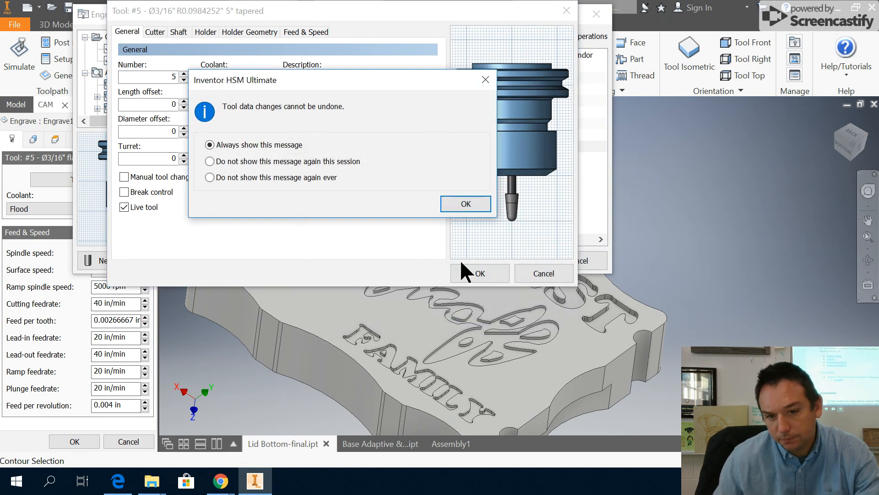
{"action": "left_click", "coordinate": [465, 203]}
{"action": "left_click", "coordinate": [507, 260]}
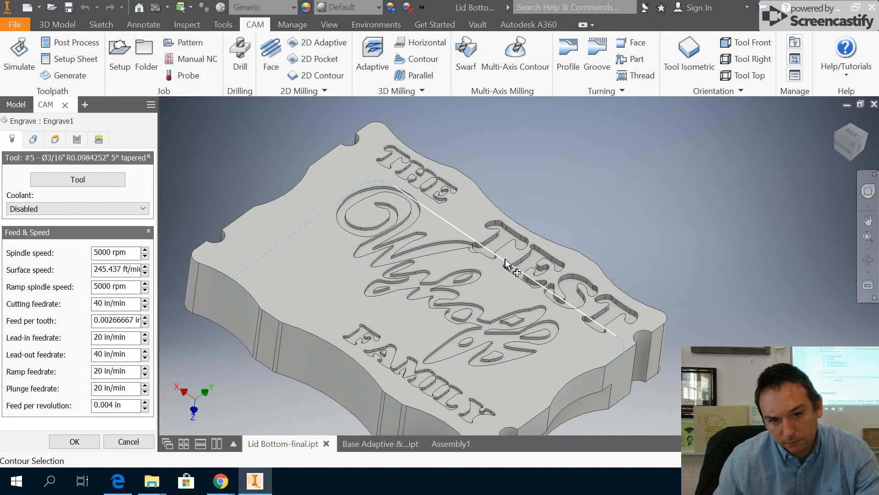
Step: Select the bottom edge contours of all four TEST letters as the engraving geometry and try to generate the toolpath
{"action": "scroll", "coordinate": [505, 226], "scroll_direction": "up", "scroll_amount": 3}
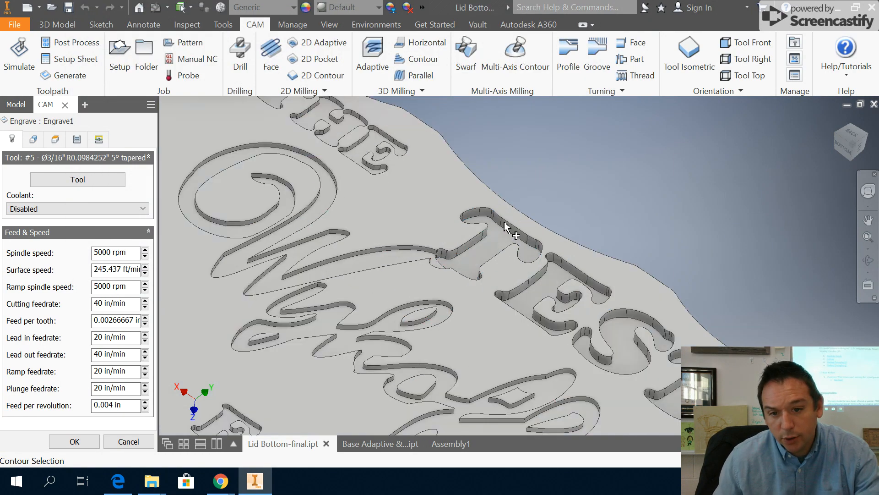
{"action": "scroll", "coordinate": [504, 226], "scroll_direction": "up", "scroll_amount": 4}
{"action": "left_click", "coordinate": [529, 265]}
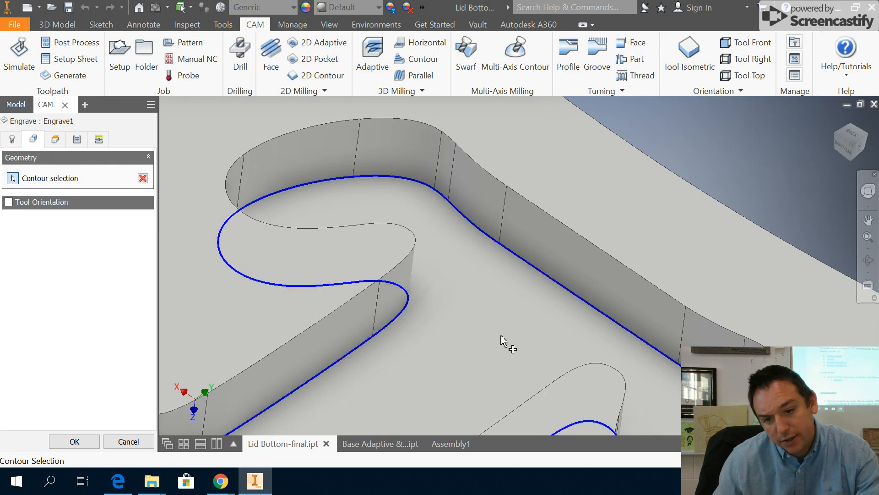
{"action": "scroll", "coordinate": [501, 341], "scroll_direction": "down", "scroll_amount": 4}
{"action": "scroll", "coordinate": [479, 362], "scroll_direction": "up", "scroll_amount": 6}
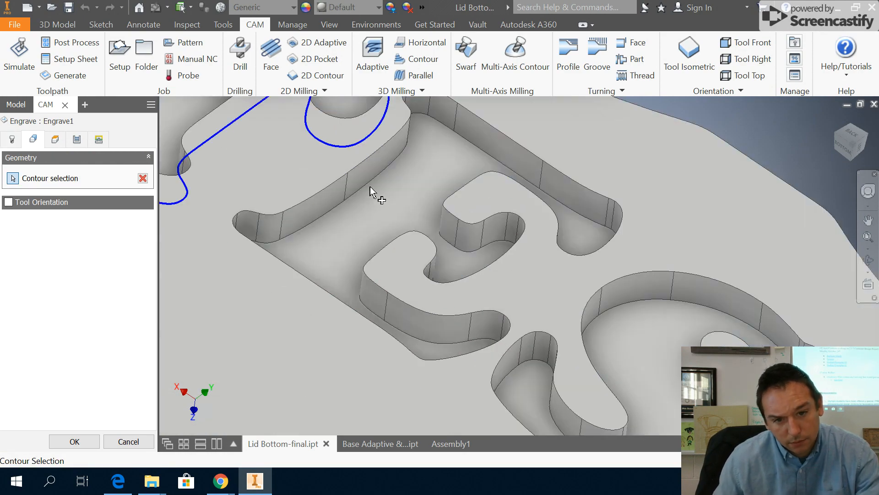
{"action": "left_click", "coordinate": [370, 187]}
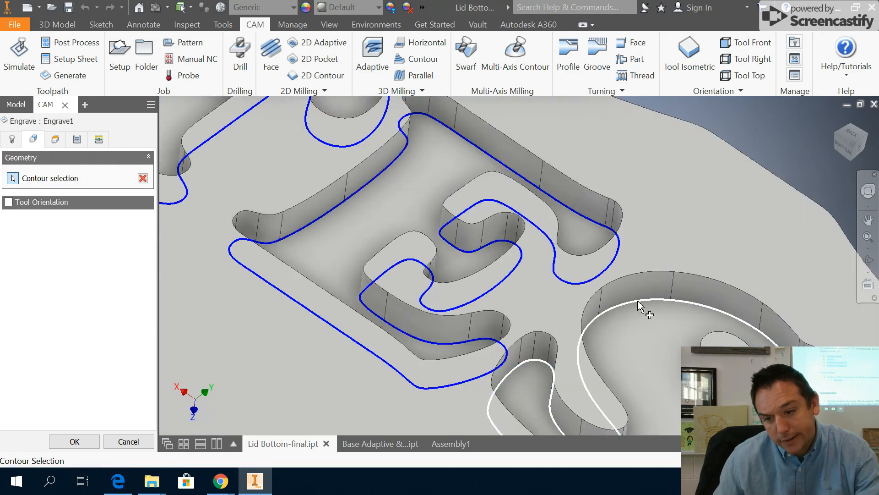
{"action": "scroll", "coordinate": [640, 306], "scroll_direction": "down", "scroll_amount": 4}
{"action": "scroll", "coordinate": [579, 274], "scroll_direction": "up", "scroll_amount": 5}
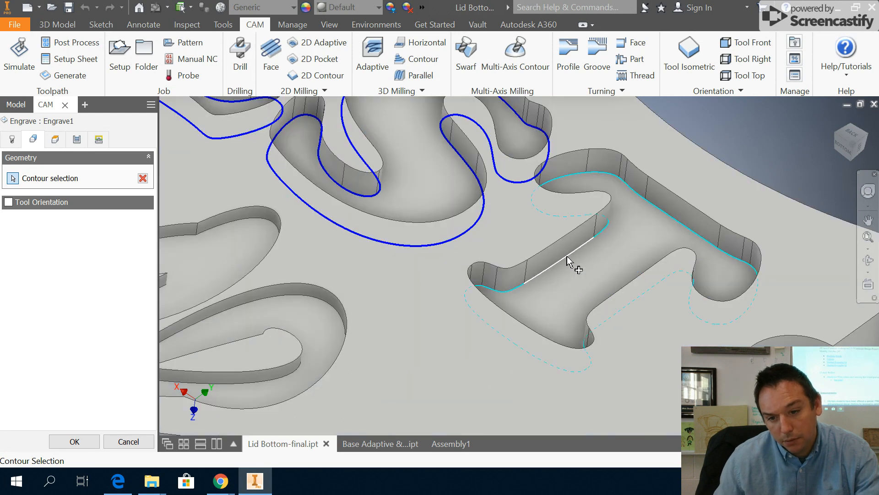
{"action": "left_click", "coordinate": [567, 261]}
{"action": "scroll", "coordinate": [568, 262], "scroll_direction": "down", "scroll_amount": 4}
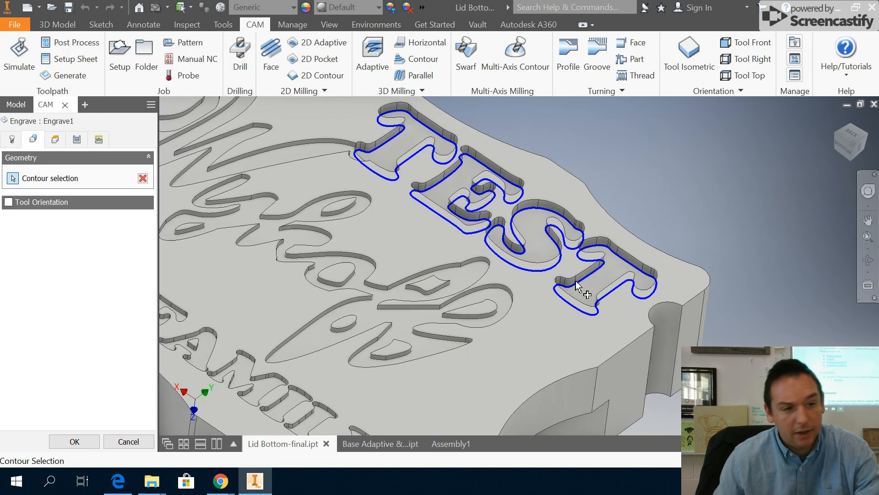
{"action": "left_click", "coordinate": [58, 447]}
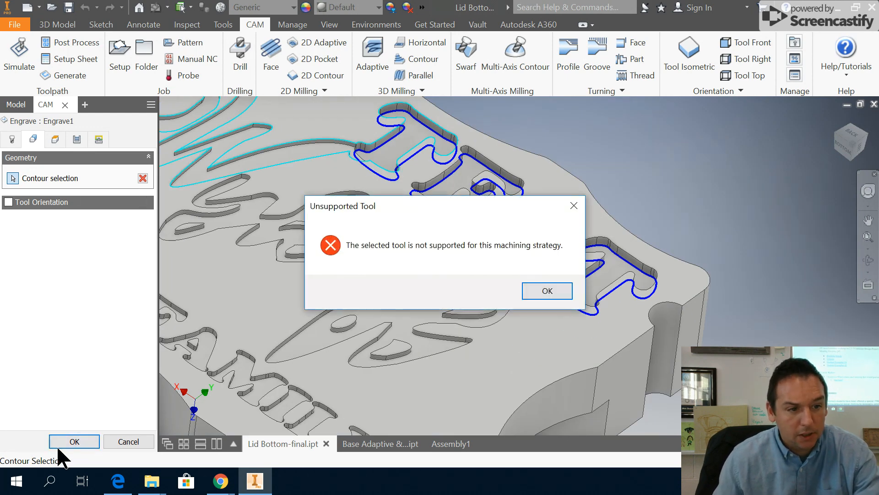
{"action": "left_click", "coordinate": [559, 294]}
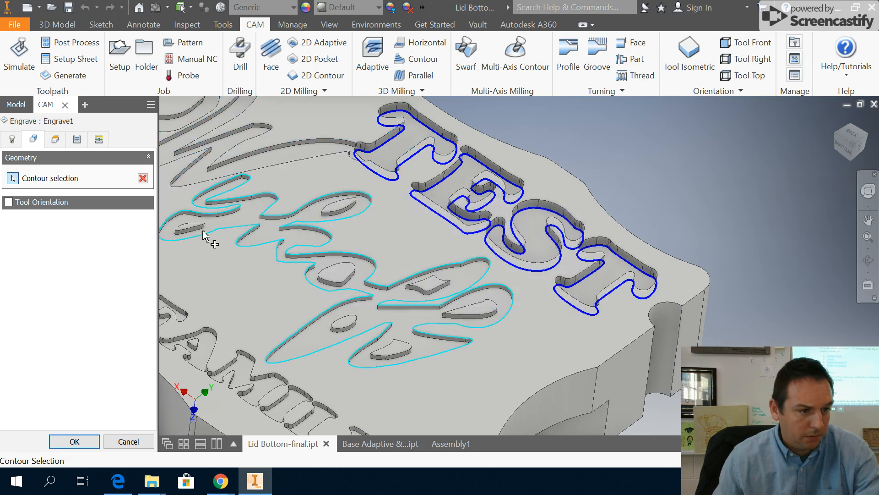
Step: Open the Engrave operation's tool selection, switch to Chrome and open the Portfolio Guide linked in the lesson document
{"action": "left_click", "coordinate": [14, 140]}
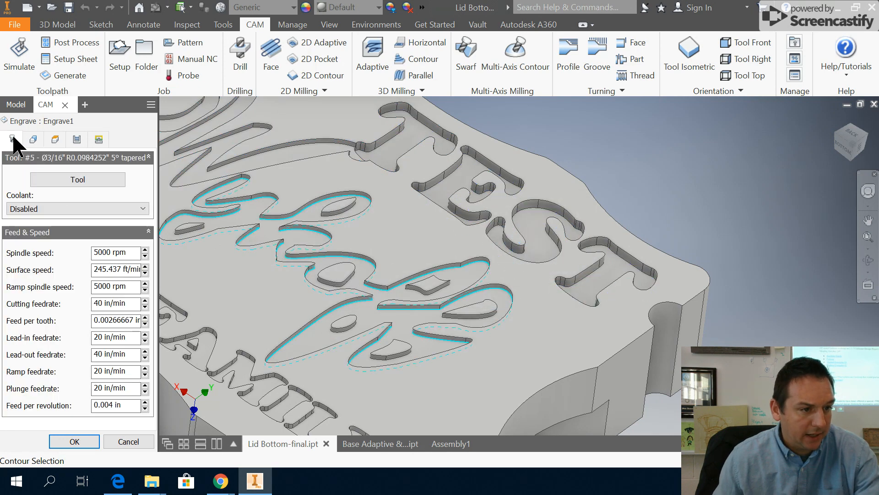
{"action": "left_click", "coordinate": [69, 179]}
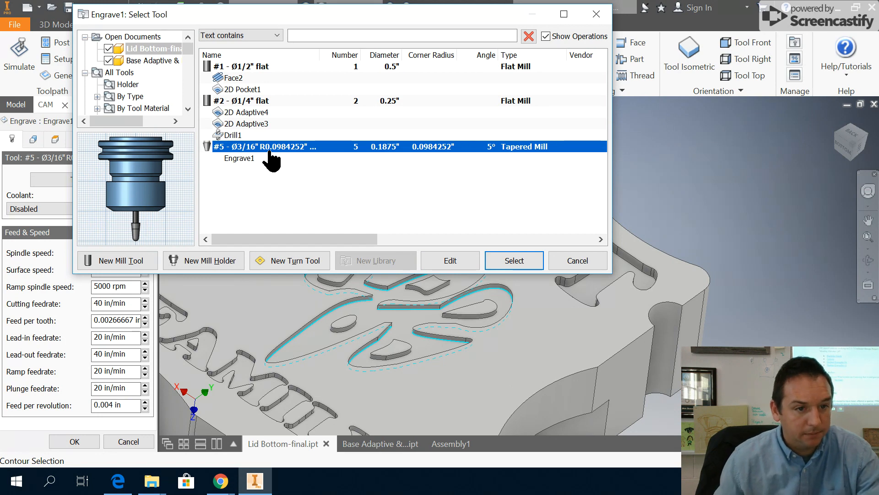
{"action": "left_click", "coordinate": [224, 483]}
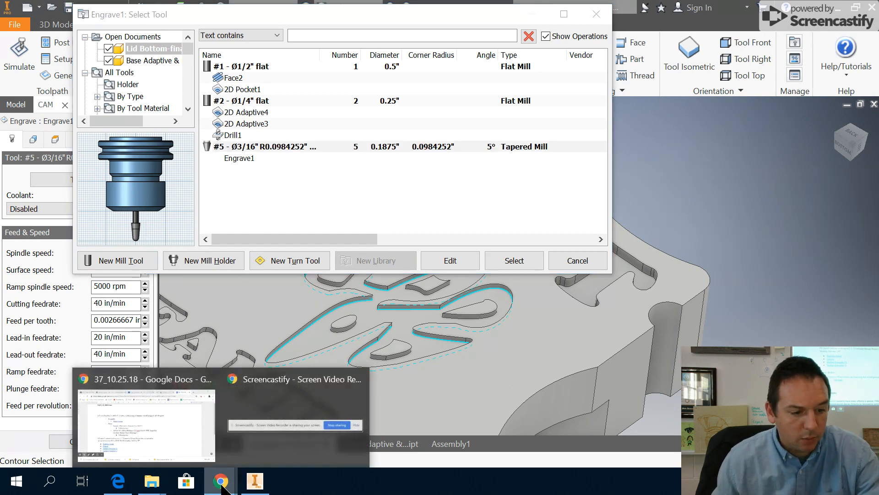
{"action": "left_click", "coordinate": [196, 461]}
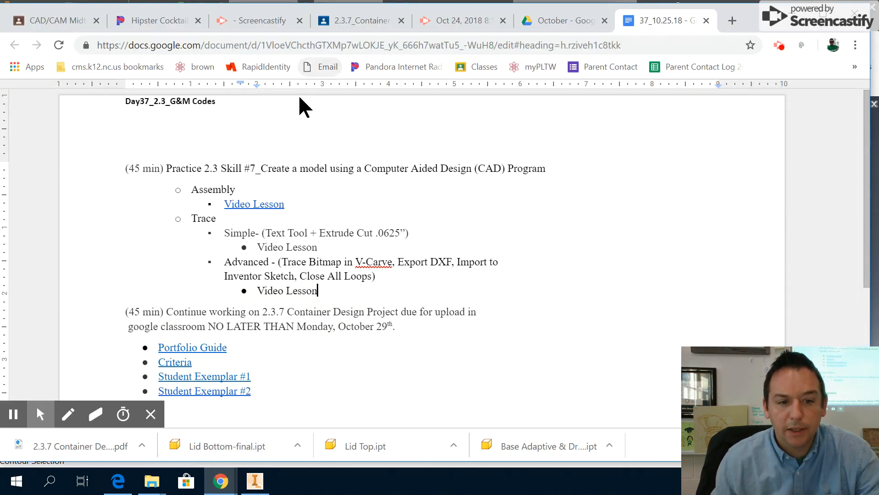
{"action": "left_click", "coordinate": [216, 348]}
{"action": "left_click", "coordinate": [228, 365]}
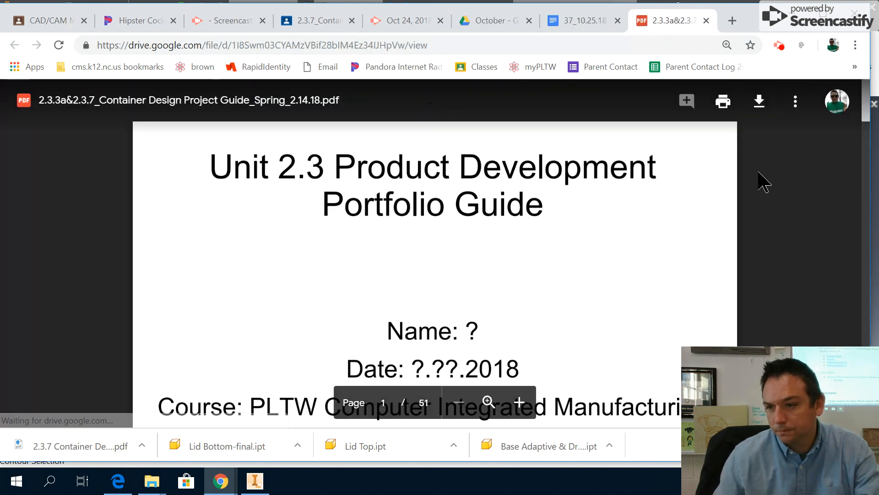
Step: Find the "Tool #5 Setup-.025"" page in the Portfolio Guide and examine its cutter, feed and speed, and general settings
{"action": "left_click_drag", "start_coordinate": [858, 120], "coordinate": [859, 322]}
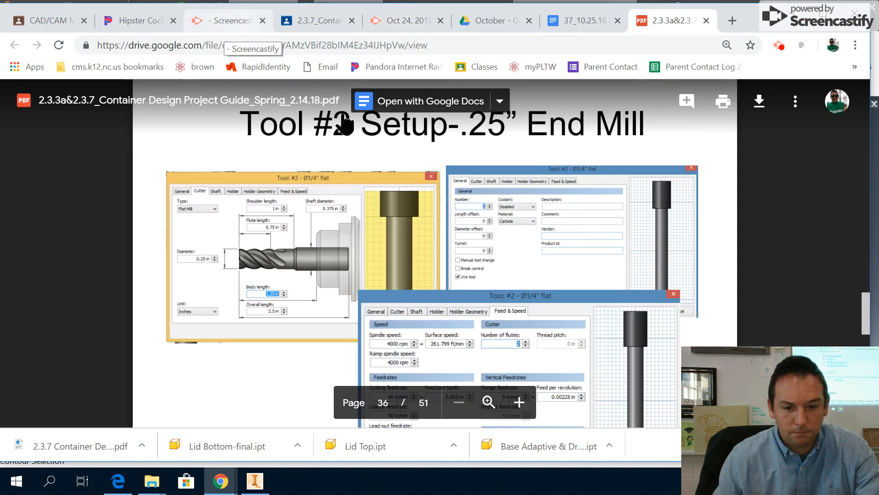
{"action": "scroll", "coordinate": [352, 227], "scroll_direction": "down", "scroll_amount": 20}
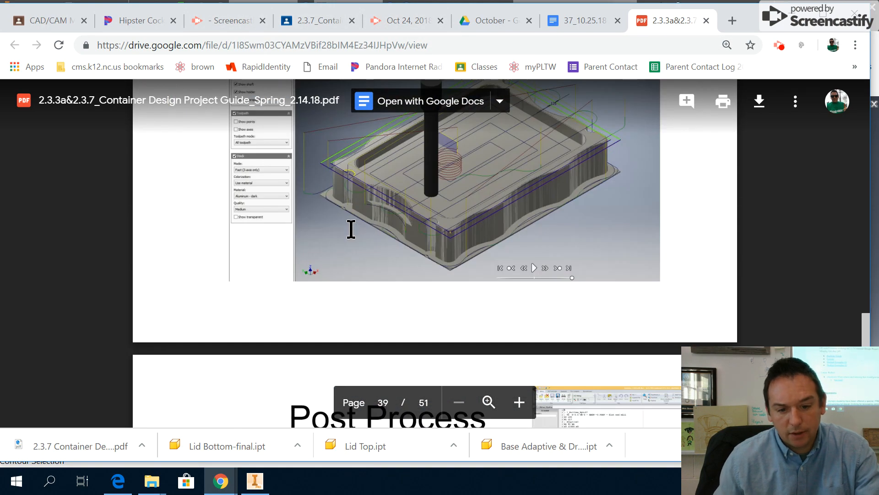
{"action": "scroll", "coordinate": [351, 229], "scroll_direction": "up", "scroll_amount": 8}
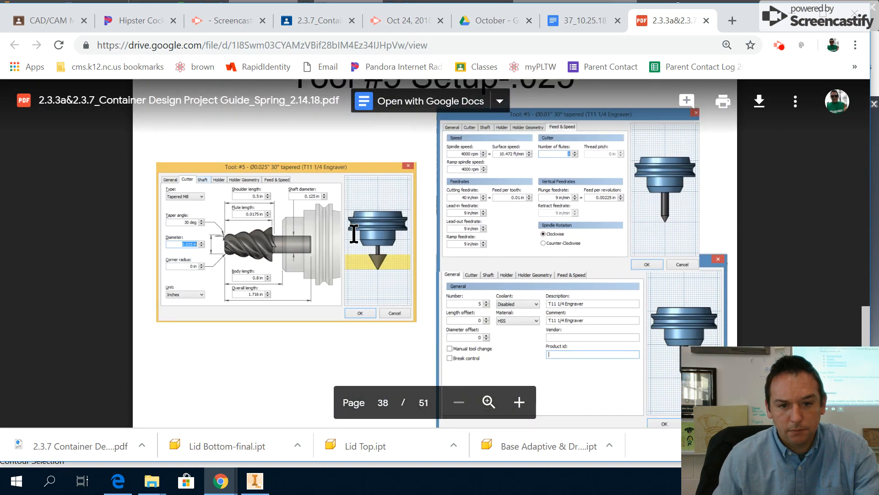
{"action": "scroll", "coordinate": [353, 232], "scroll_direction": "up", "scroll_amount": 2}
{"action": "scroll", "coordinate": [354, 234], "scroll_direction": "down", "scroll_amount": 1}
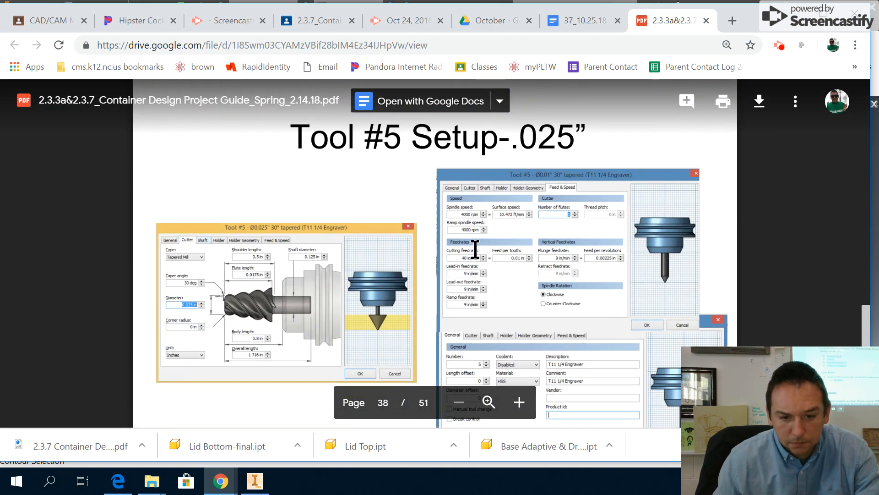
{"action": "scroll", "coordinate": [476, 248], "scroll_direction": "down", "scroll_amount": 1}
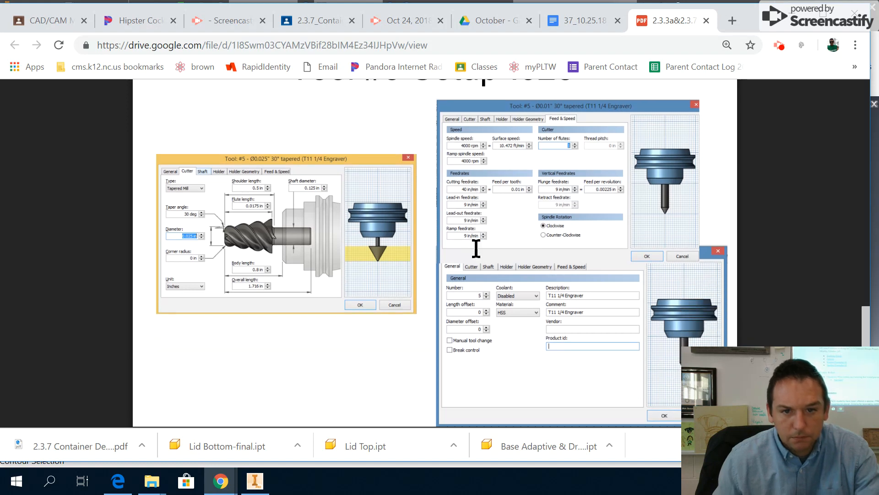
{"action": "scroll", "coordinate": [781, 304], "scroll_direction": "up", "scroll_amount": 1}
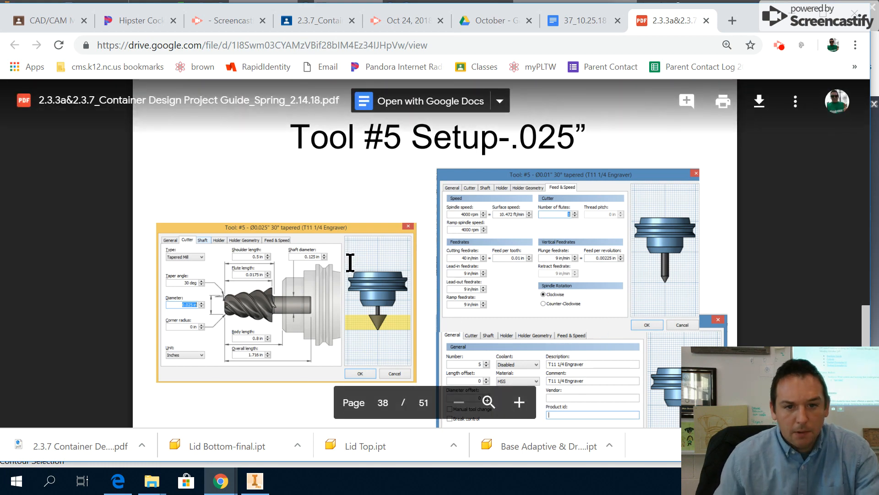
{"action": "scroll", "coordinate": [351, 262], "scroll_direction": "down", "scroll_amount": 12}
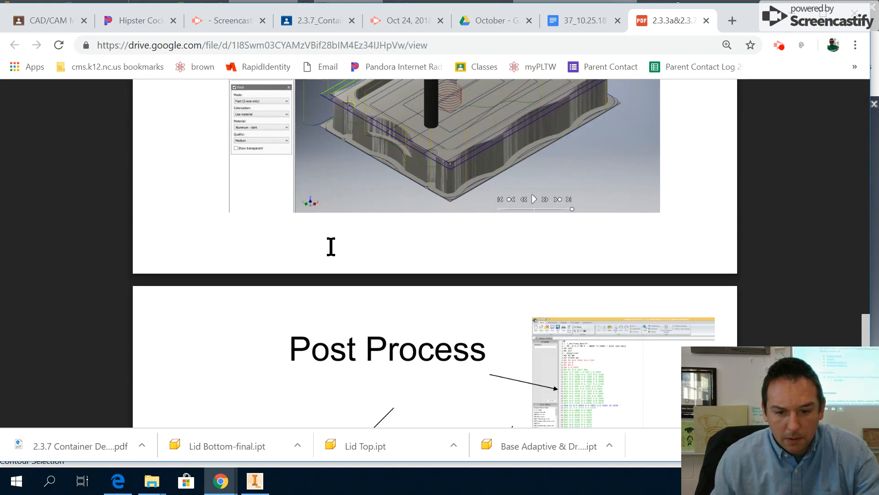
{"action": "scroll", "coordinate": [331, 248], "scroll_direction": "up", "scroll_amount": 12}
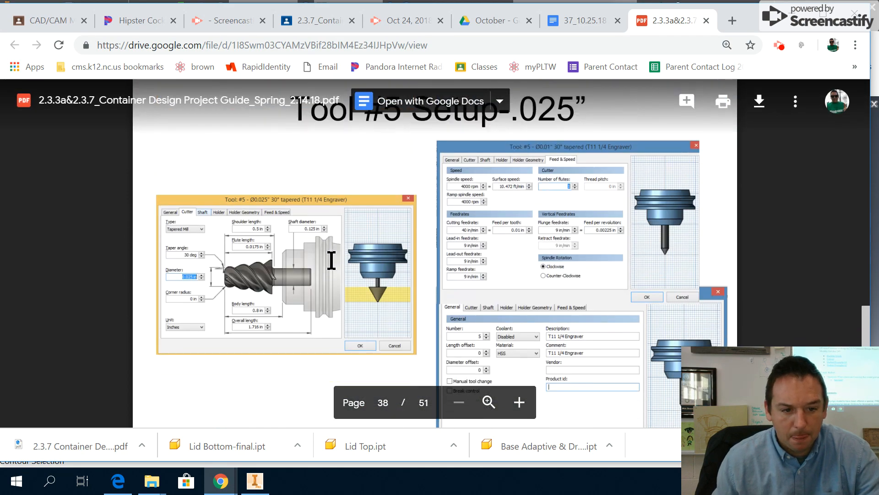
{"action": "scroll", "coordinate": [331, 261], "scroll_direction": "down", "scroll_amount": 1}
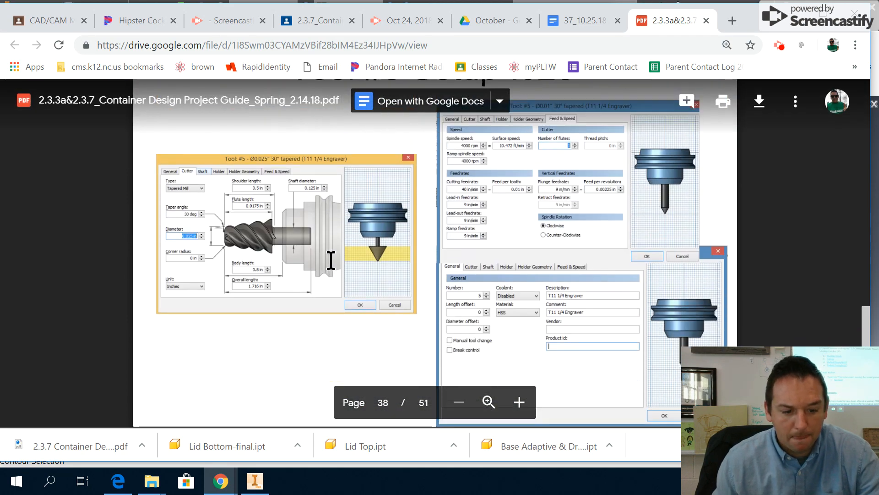
{"action": "left_click", "coordinate": [413, 26]}
{"action": "left_click", "coordinate": [224, 22]}
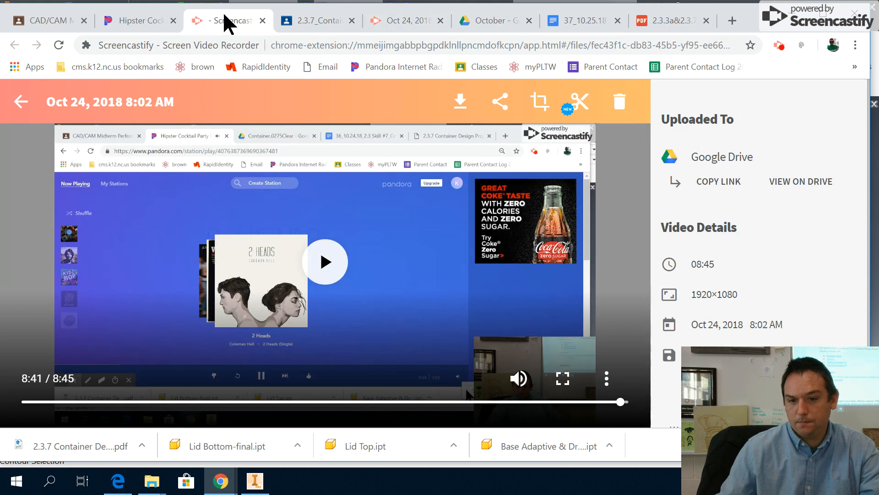
{"action": "left_click", "coordinate": [262, 20]}
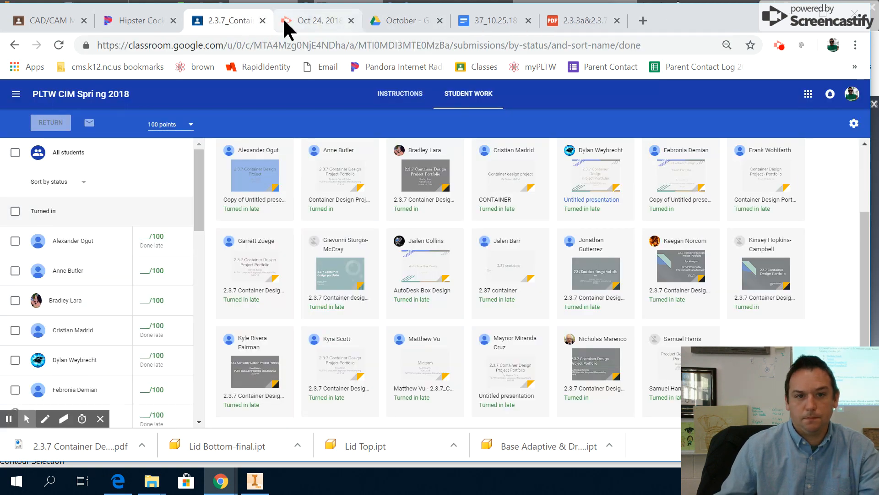
{"action": "left_click", "coordinate": [780, 44]}
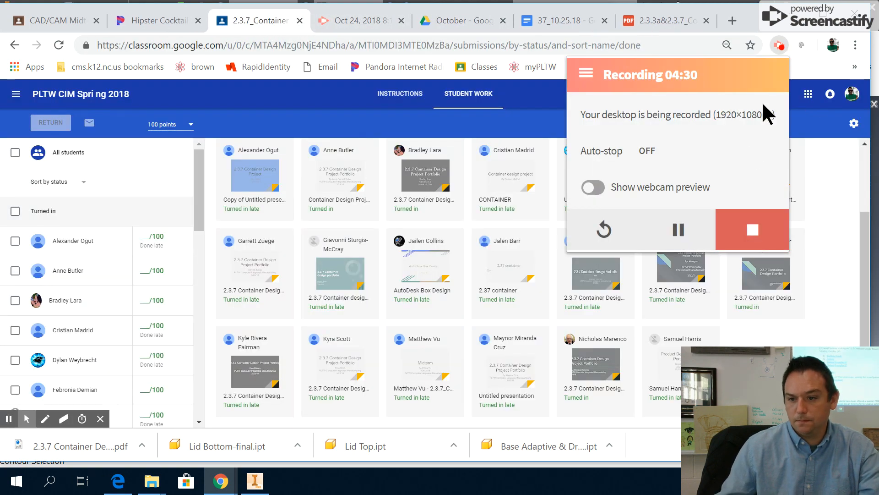
{"action": "left_click", "coordinate": [683, 229]}
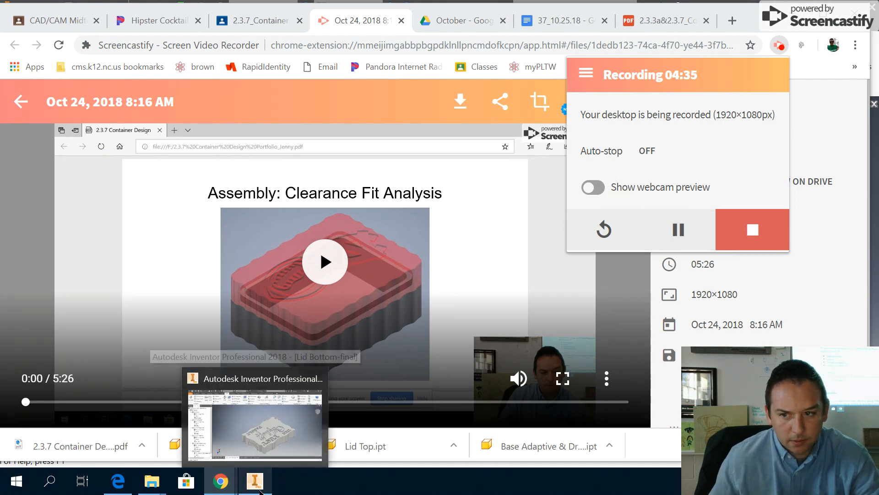
Step: Switch to Autodesk Inventor and review Setup1's work coordinate system and stock box point origin on the lid's stock
{"action": "left_click", "coordinate": [259, 491]}
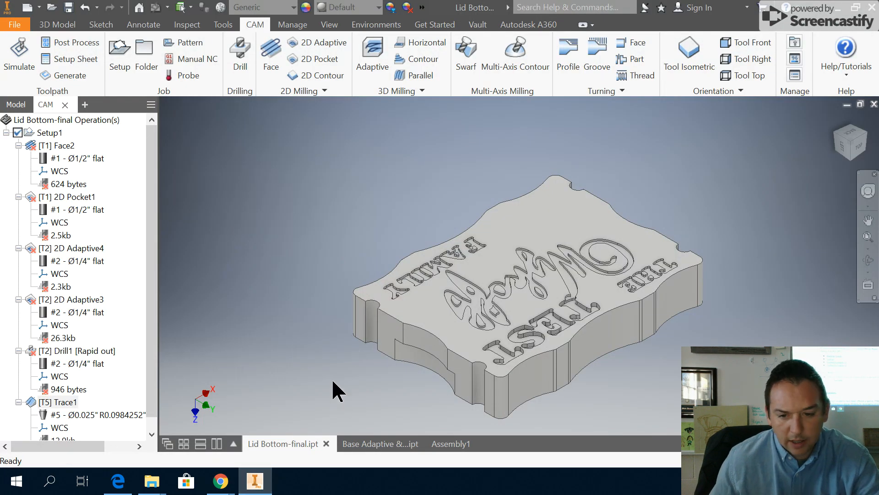
{"action": "middle_click_drag", "start_coordinate": [335, 389], "coordinate": [324, 376]}
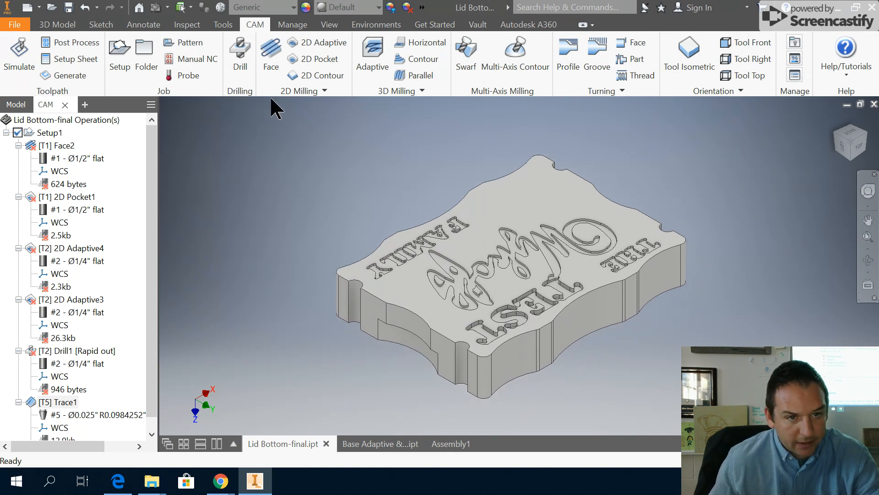
{"action": "left_click", "coordinate": [323, 91]}
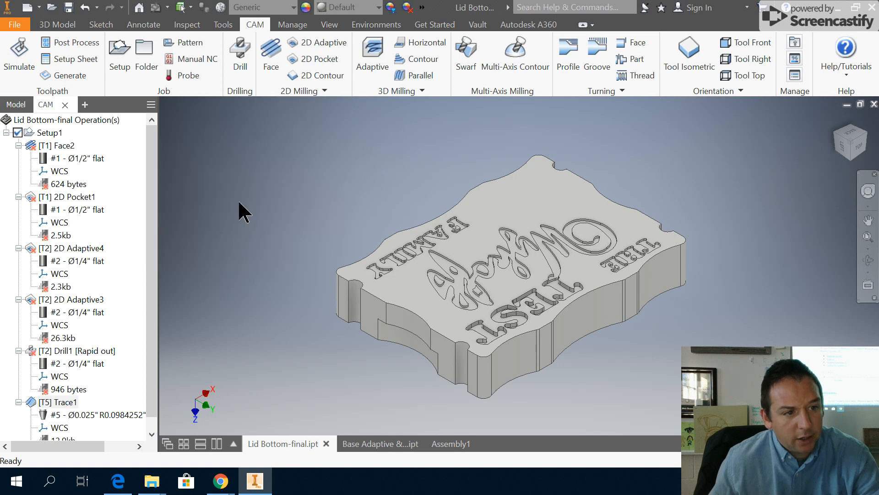
{"action": "left_click", "coordinate": [49, 133]}
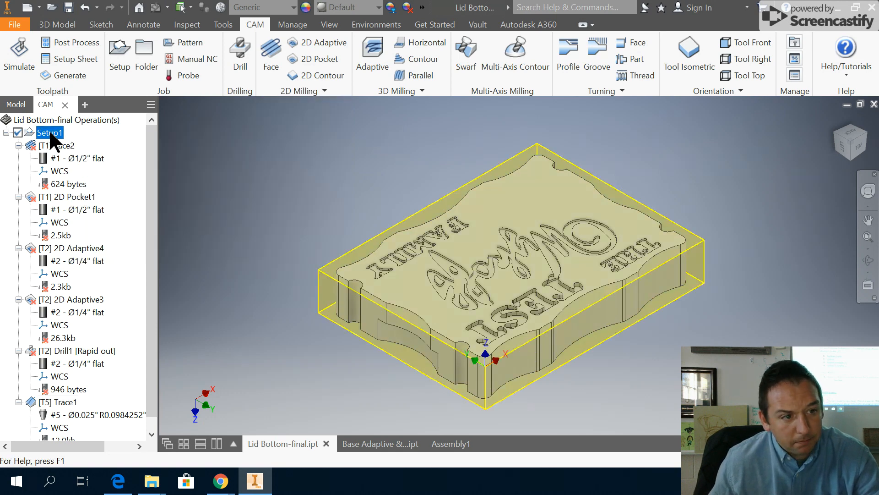
{"action": "right_click", "coordinate": [52, 137]}
{"action": "left_click", "coordinate": [56, 139]}
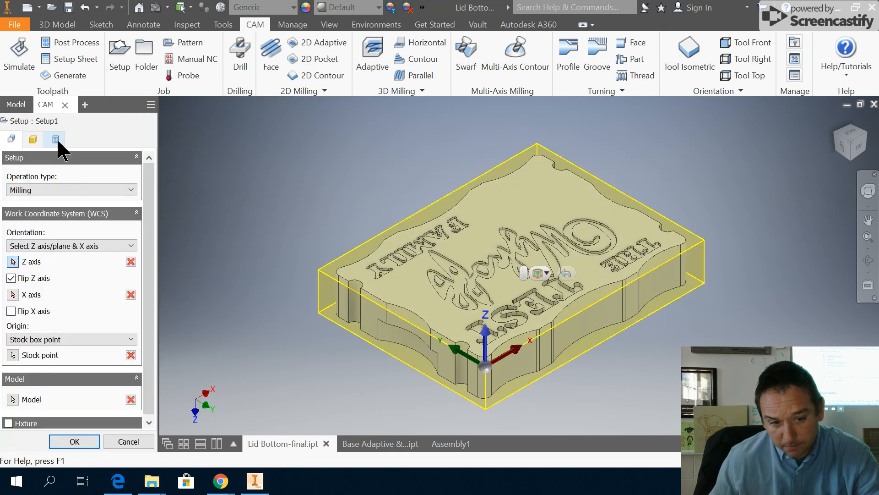
{"action": "left_click", "coordinate": [51, 356]}
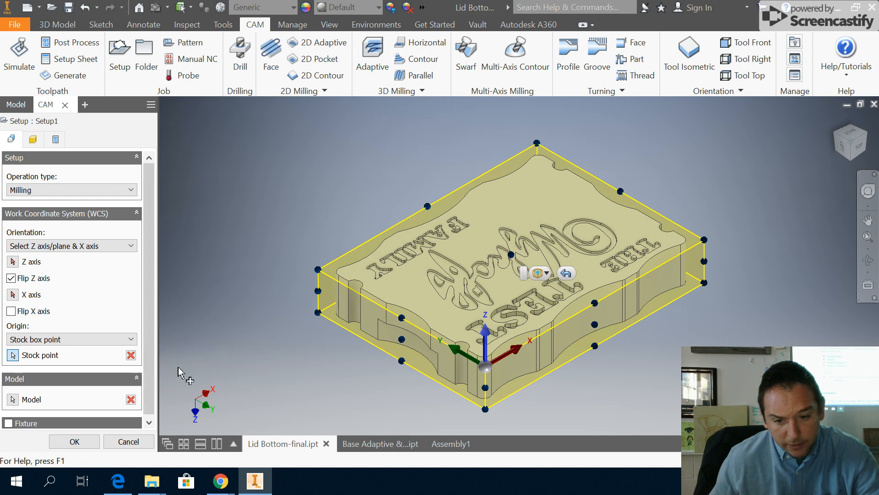
{"action": "scroll", "coordinate": [486, 378], "scroll_direction": "up", "scroll_amount": 3}
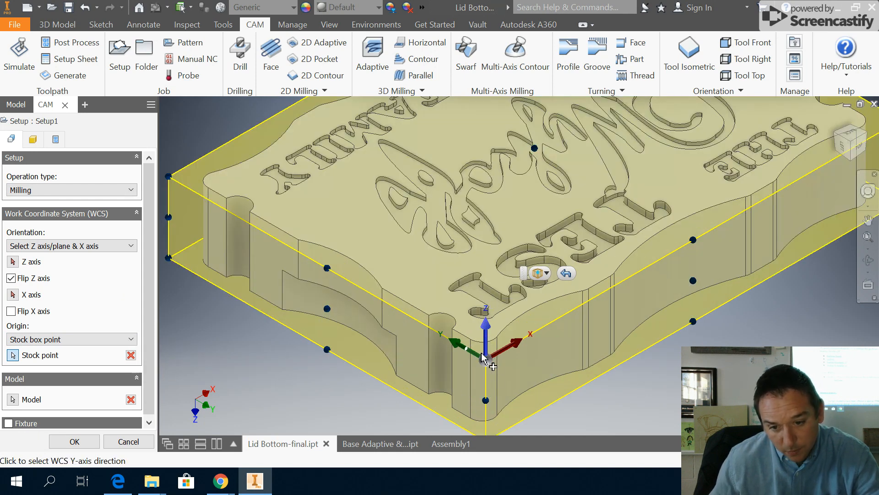
{"action": "scroll", "coordinate": [490, 366], "scroll_direction": "down", "scroll_amount": 3}
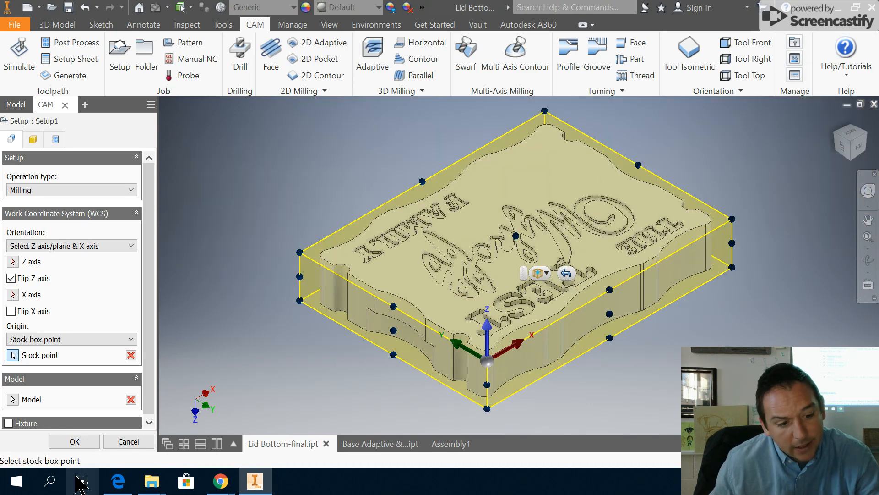
{"action": "left_click", "coordinate": [74, 441]}
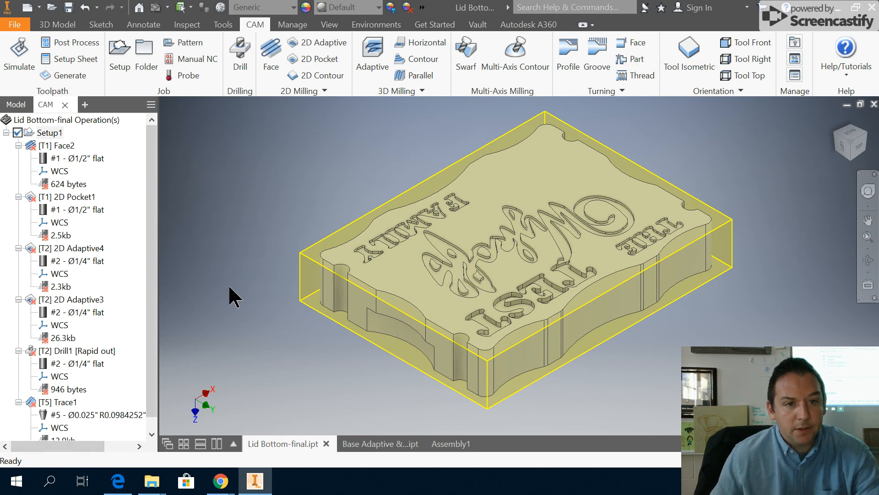
Step: Create a 2D Trace operation that uses the #5 Ø0.025" 30° tapered mill and try to generate it
{"action": "left_click", "coordinate": [324, 91]}
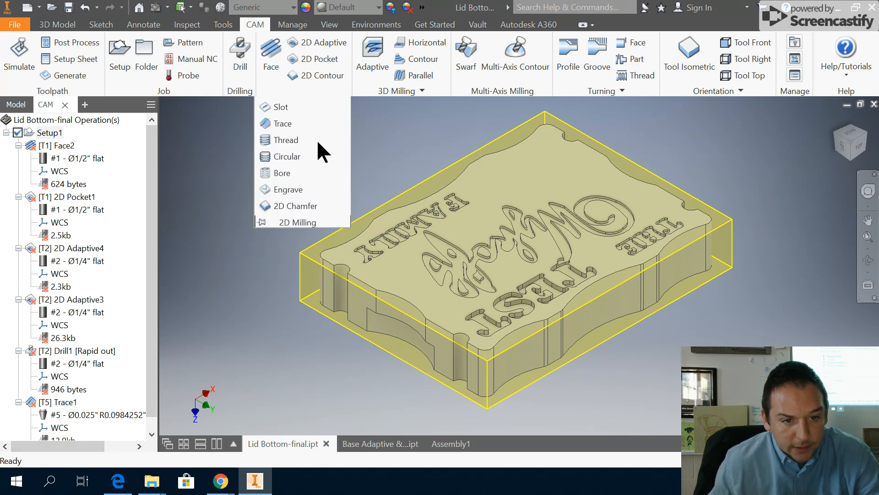
{"action": "left_click", "coordinate": [286, 123]}
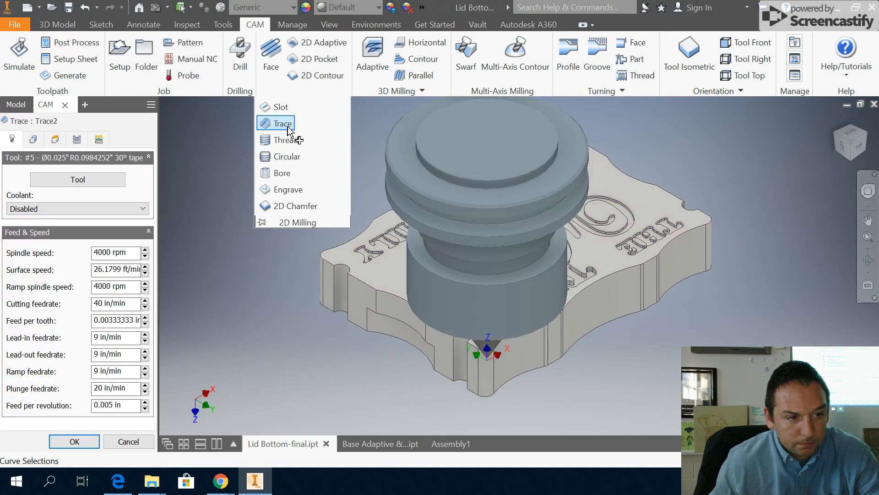
{"action": "left_click", "coordinate": [93, 175]}
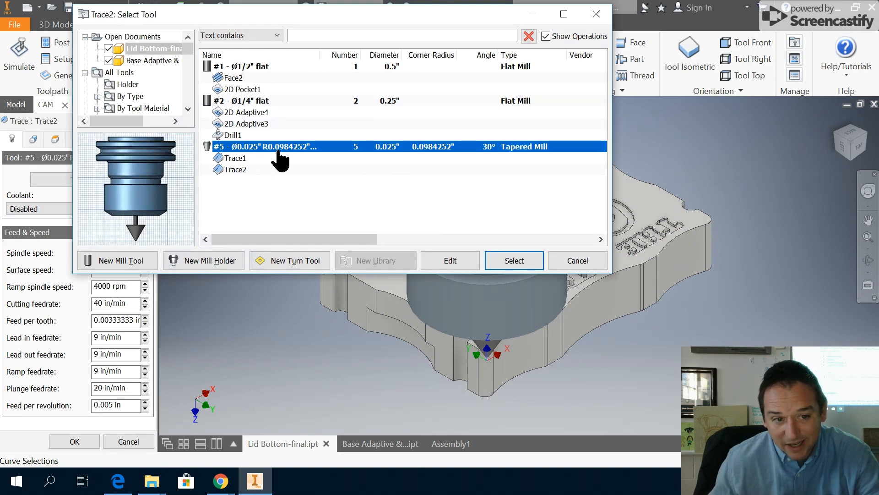
{"action": "left_click", "coordinate": [514, 261]}
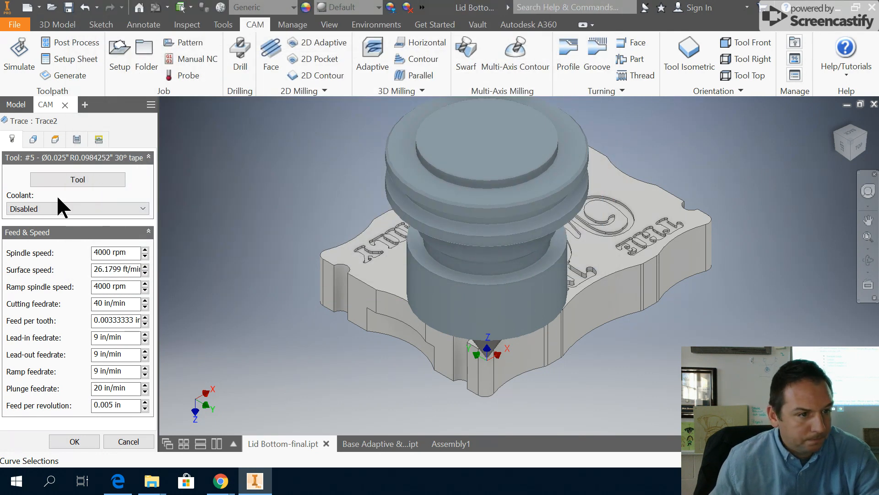
{"action": "left_click", "coordinate": [91, 441]}
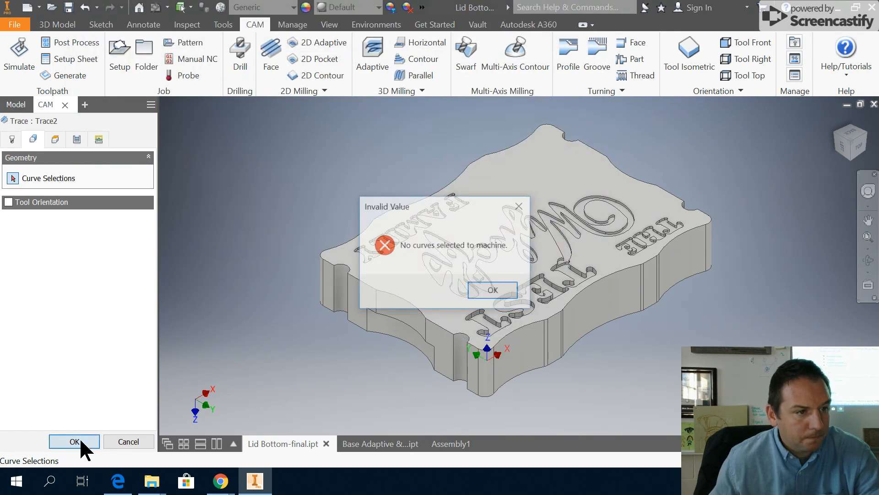
{"action": "left_click", "coordinate": [484, 291]}
Step: Select the bottom edge loops of all four TEST letter pockets as the Trace curves and generate the toolpath
{"action": "scroll", "coordinate": [533, 311], "scroll_direction": "down", "scroll_amount": 5}
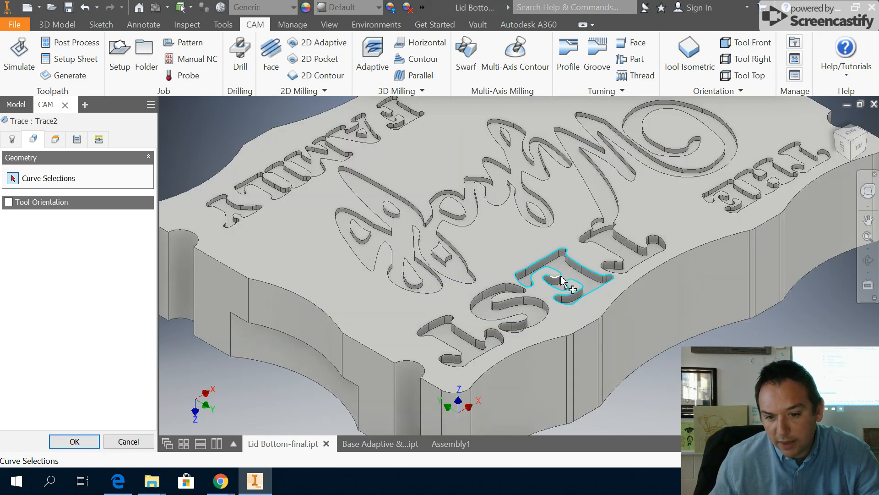
{"action": "scroll", "coordinate": [630, 229], "scroll_direction": "down", "scroll_amount": 3}
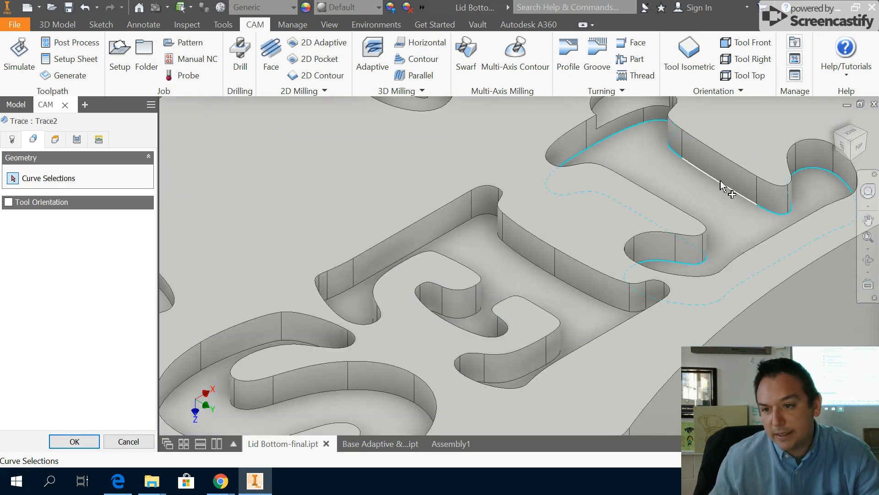
{"action": "left_click", "coordinate": [720, 188]}
{"action": "left_click", "coordinate": [518, 256]}
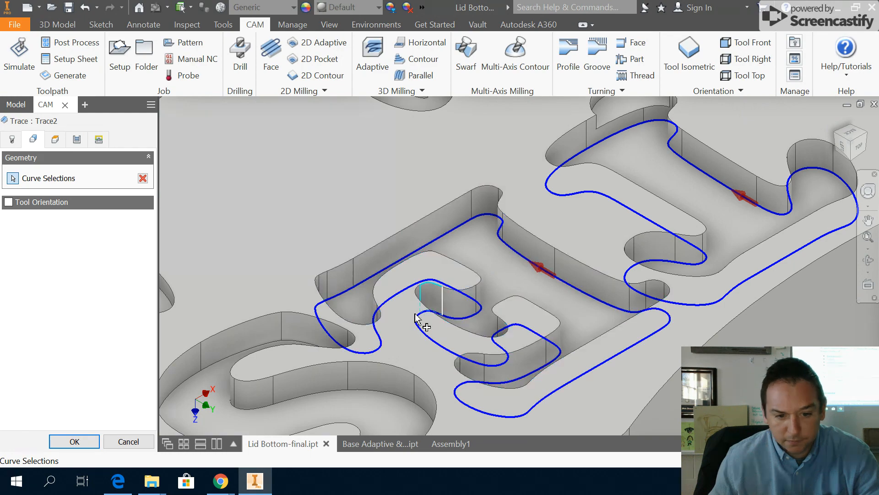
{"action": "left_click", "coordinate": [189, 379]}
{"action": "middle_click_drag", "start_coordinate": [387, 354], "coordinate": [441, 179]}
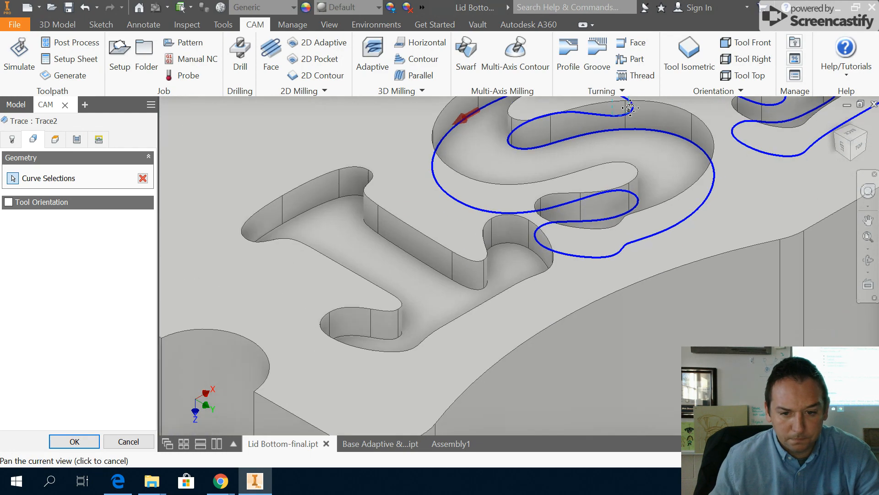
{"action": "left_click", "coordinate": [375, 237]}
{"action": "scroll", "coordinate": [378, 250], "scroll_direction": "up", "scroll_amount": 4}
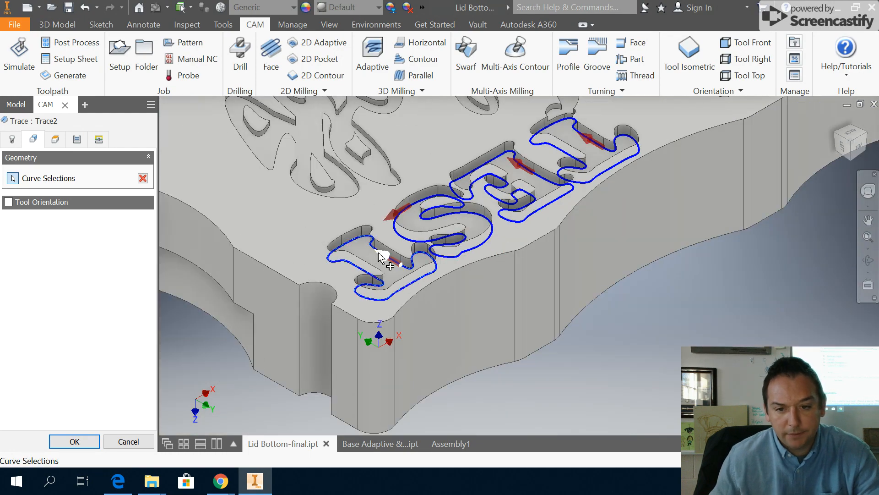
{"action": "left_click", "coordinate": [75, 442]}
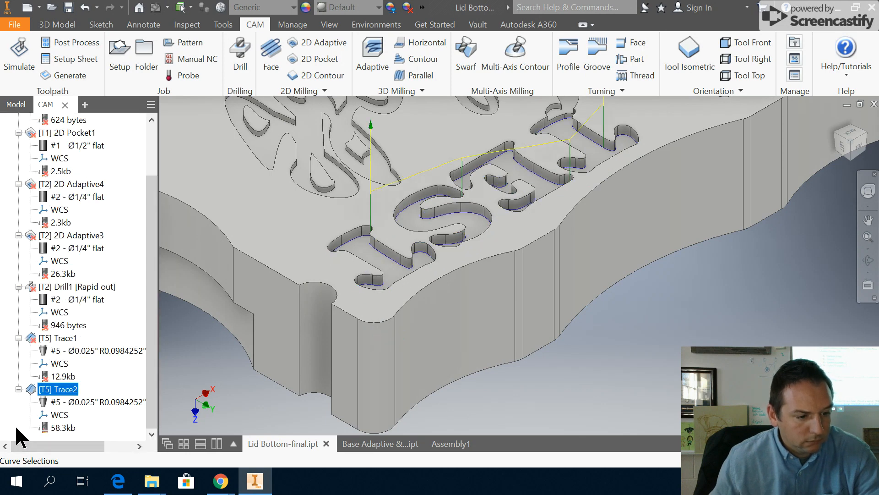
Step: Simulate the Trace2 toolpath on the lid's stock with the stock mode kept at Fast (3-axis only)
{"action": "scroll", "coordinate": [382, 162], "scroll_direction": "down", "scroll_amount": 1}
{"action": "scroll", "coordinate": [382, 161], "scroll_direction": "up", "scroll_amount": 3}
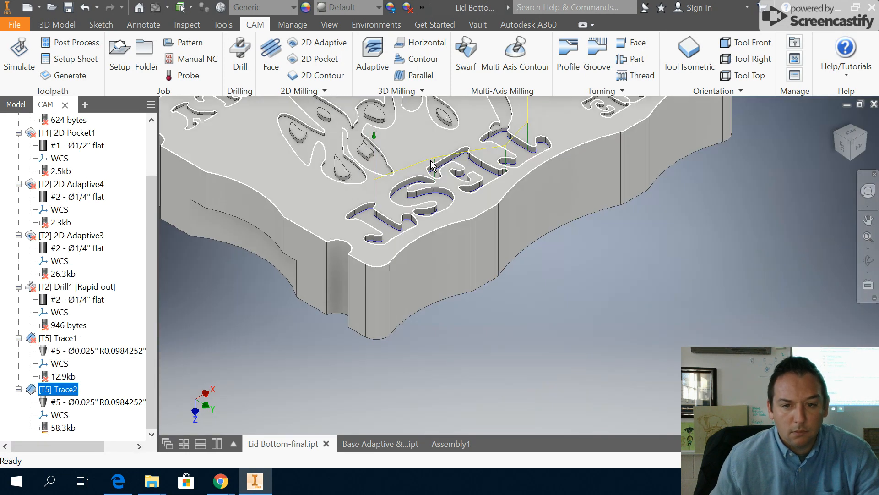
{"action": "middle_click_drag", "start_coordinate": [432, 167], "coordinate": [412, 259]}
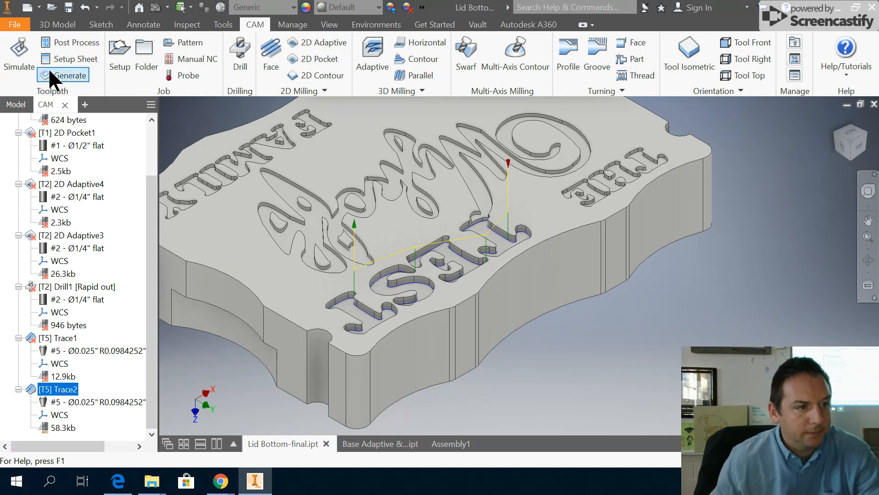
{"action": "left_click", "coordinate": [20, 51]}
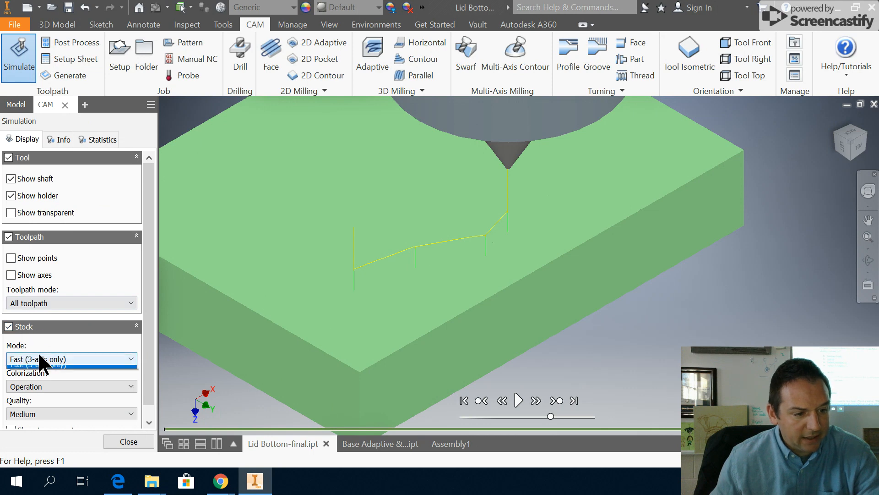
{"action": "left_click", "coordinate": [38, 359]}
{"action": "left_click", "coordinate": [39, 371]}
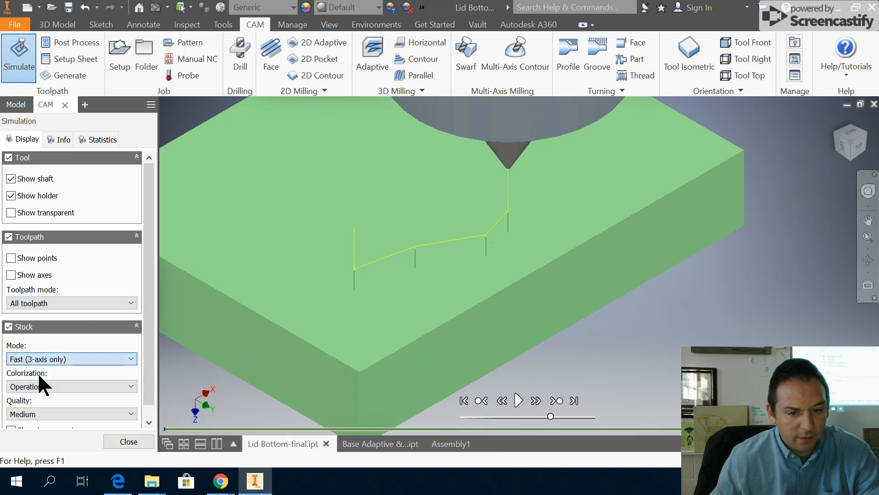
{"action": "left_click", "coordinate": [518, 400]}
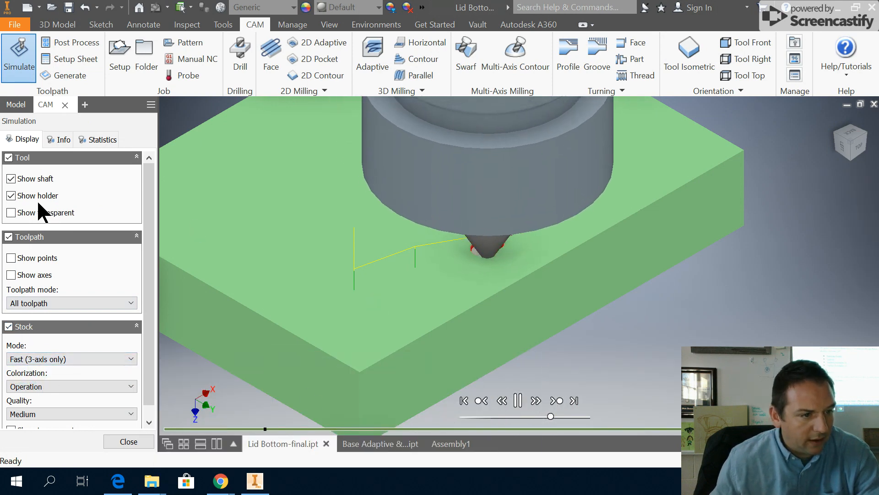
Step: Hide the tool holder and shaft in the running simulation, watch the TEST engraving finish, and close the simulation
{"action": "left_click", "coordinate": [11, 196]}
{"action": "left_click", "coordinate": [12, 178]}
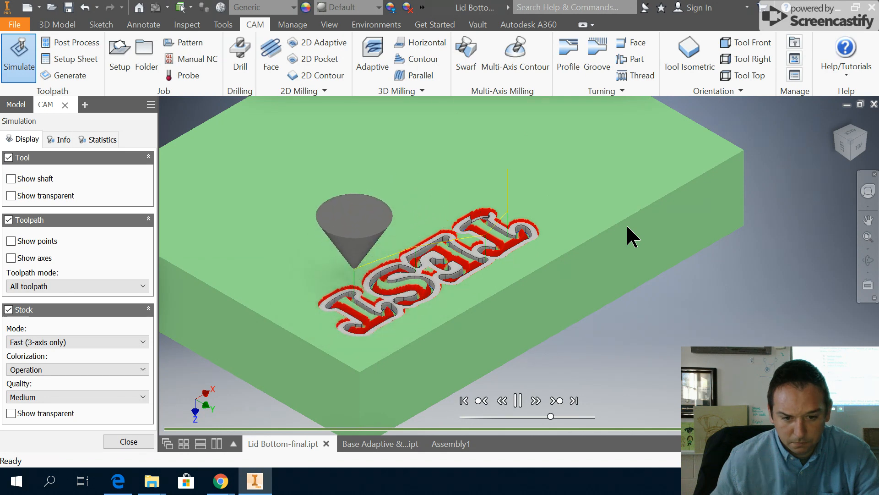
{"action": "left_click", "coordinate": [145, 439]}
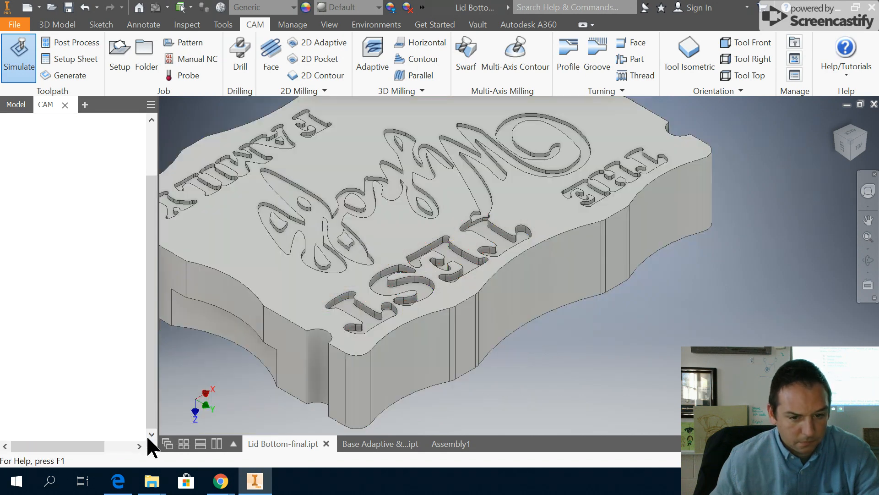